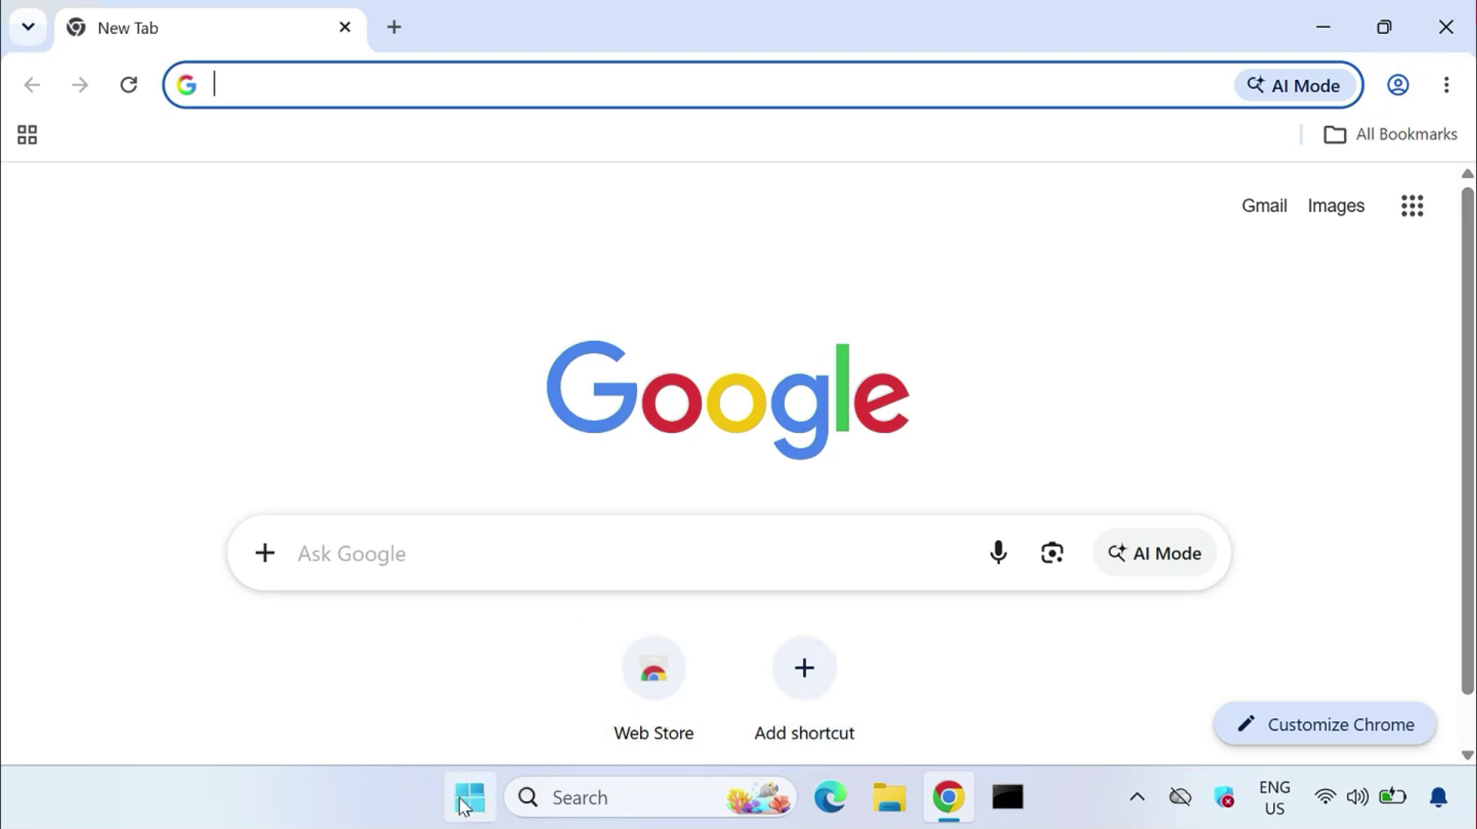
- Run dxdiag to view the computer's system information in the DirectX Diagnostic Tool, and close the tool
click(463, 804)
click(461, 804)
click(462, 804)
text(run)
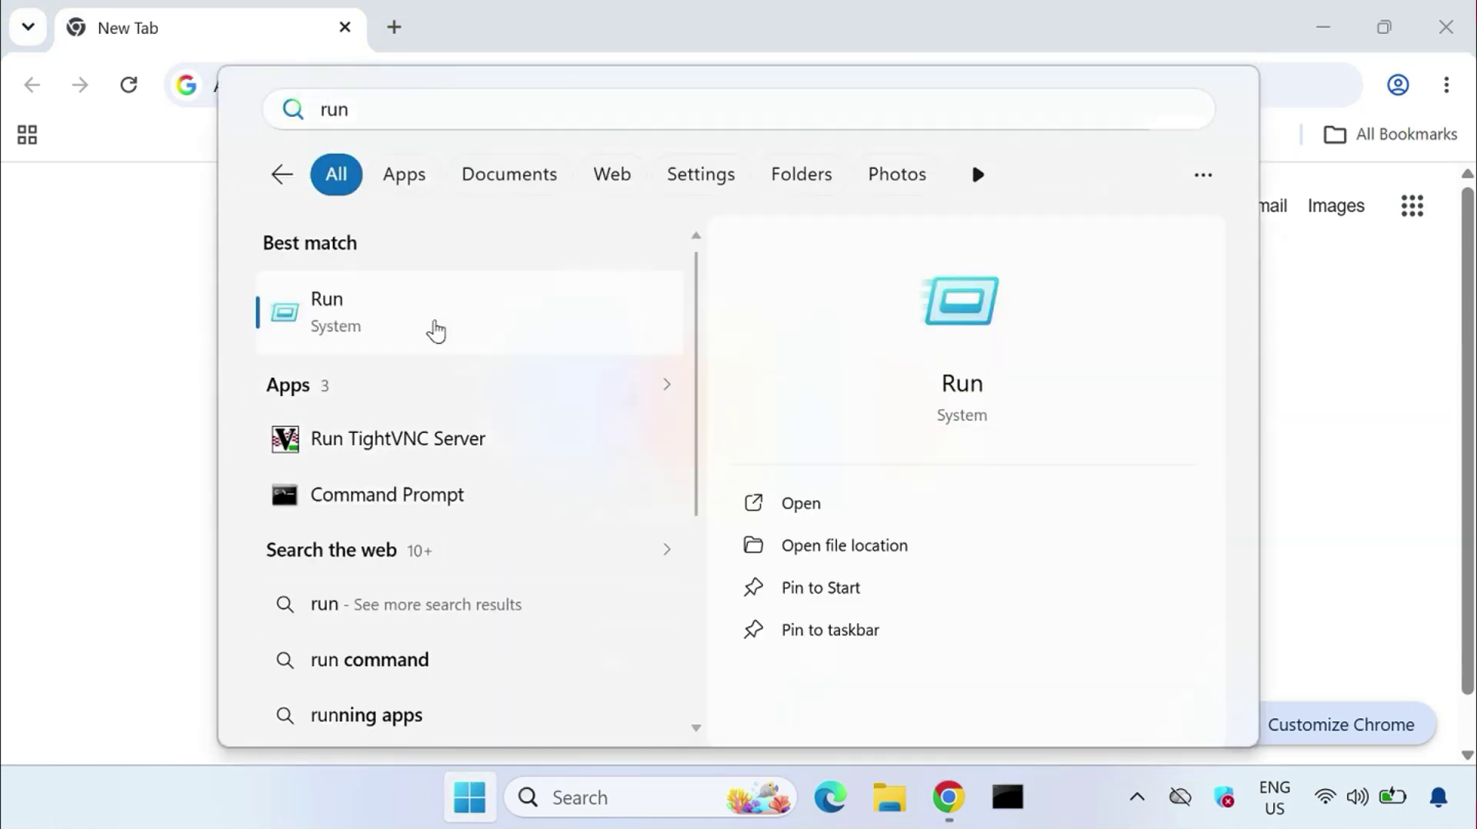
click(435, 331)
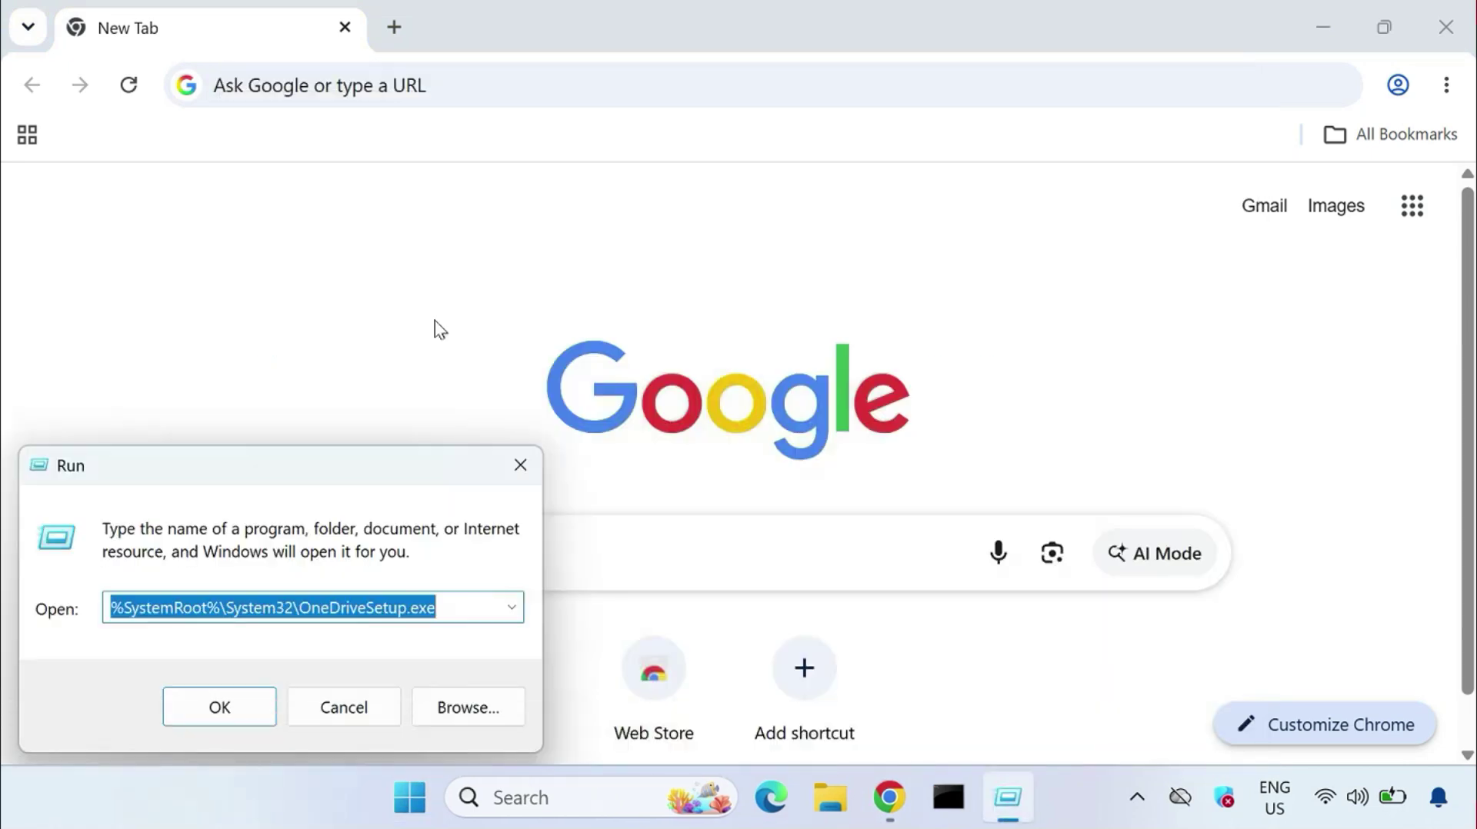
text(dxdiag)
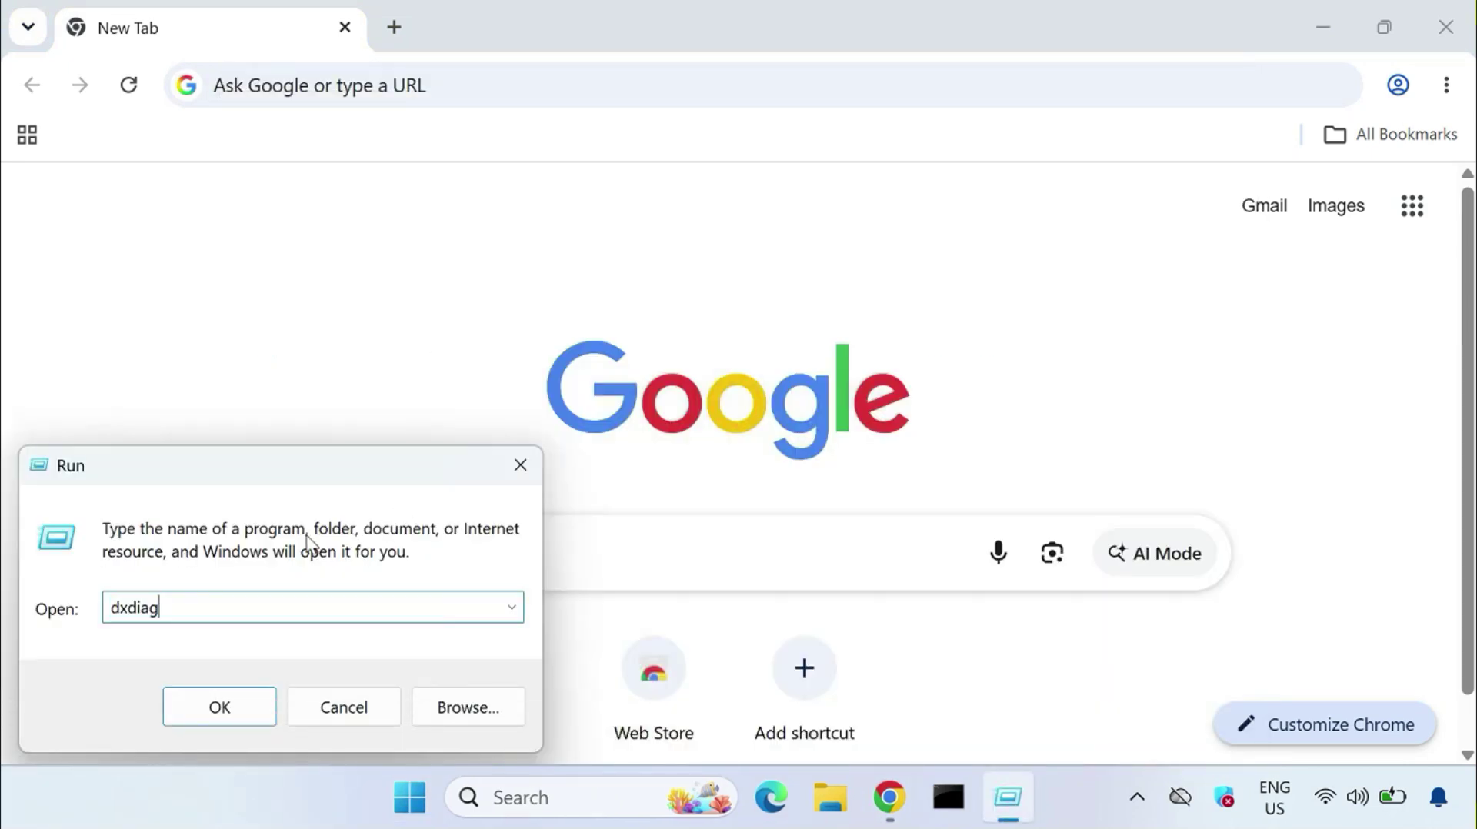
click(258, 707)
click(831, 507)
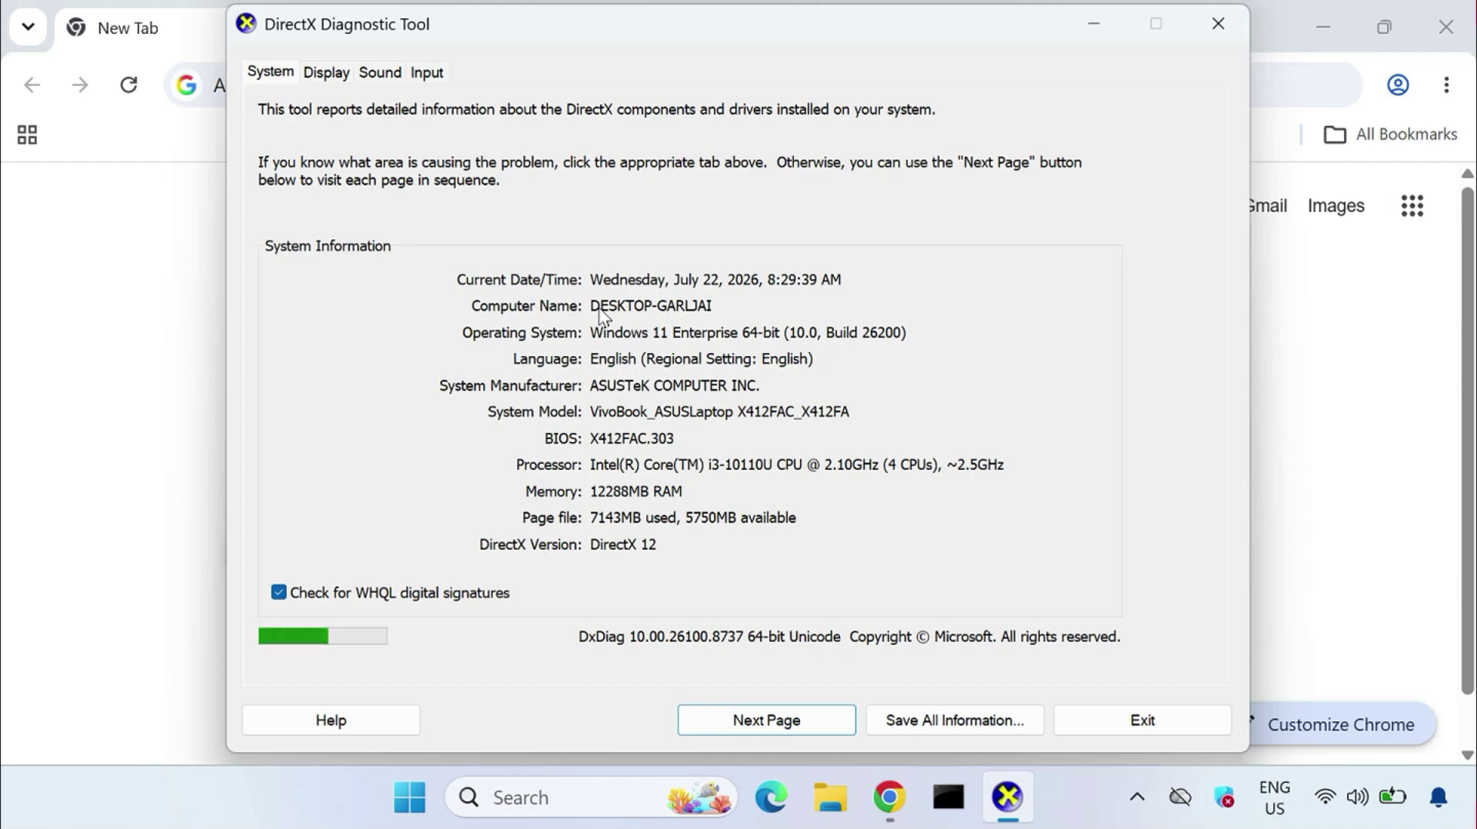
click(1211, 35)
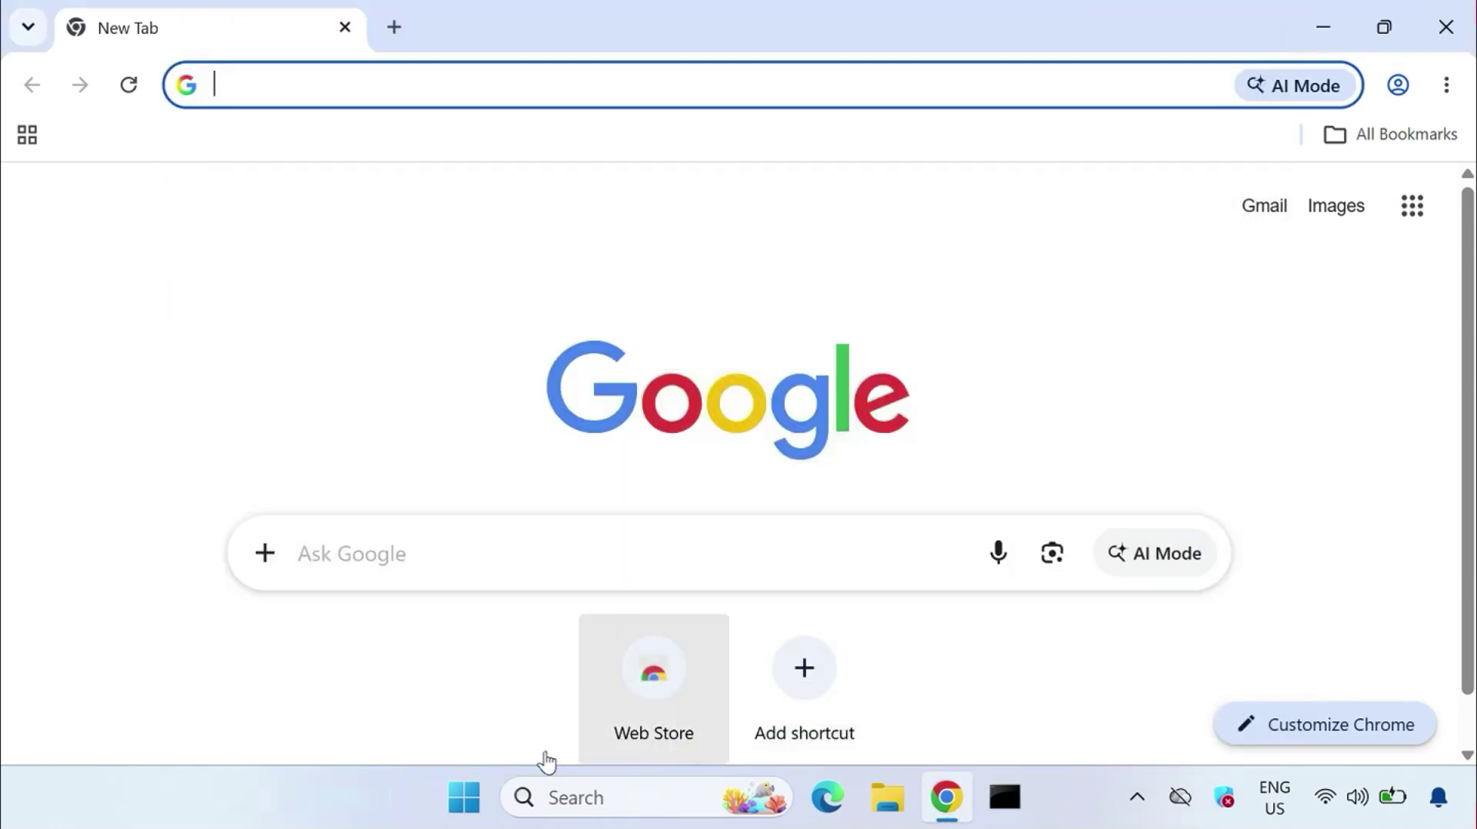
- Open Device Manager, check which graphics adapter is listed under Display adapters, and close it
click(483, 809)
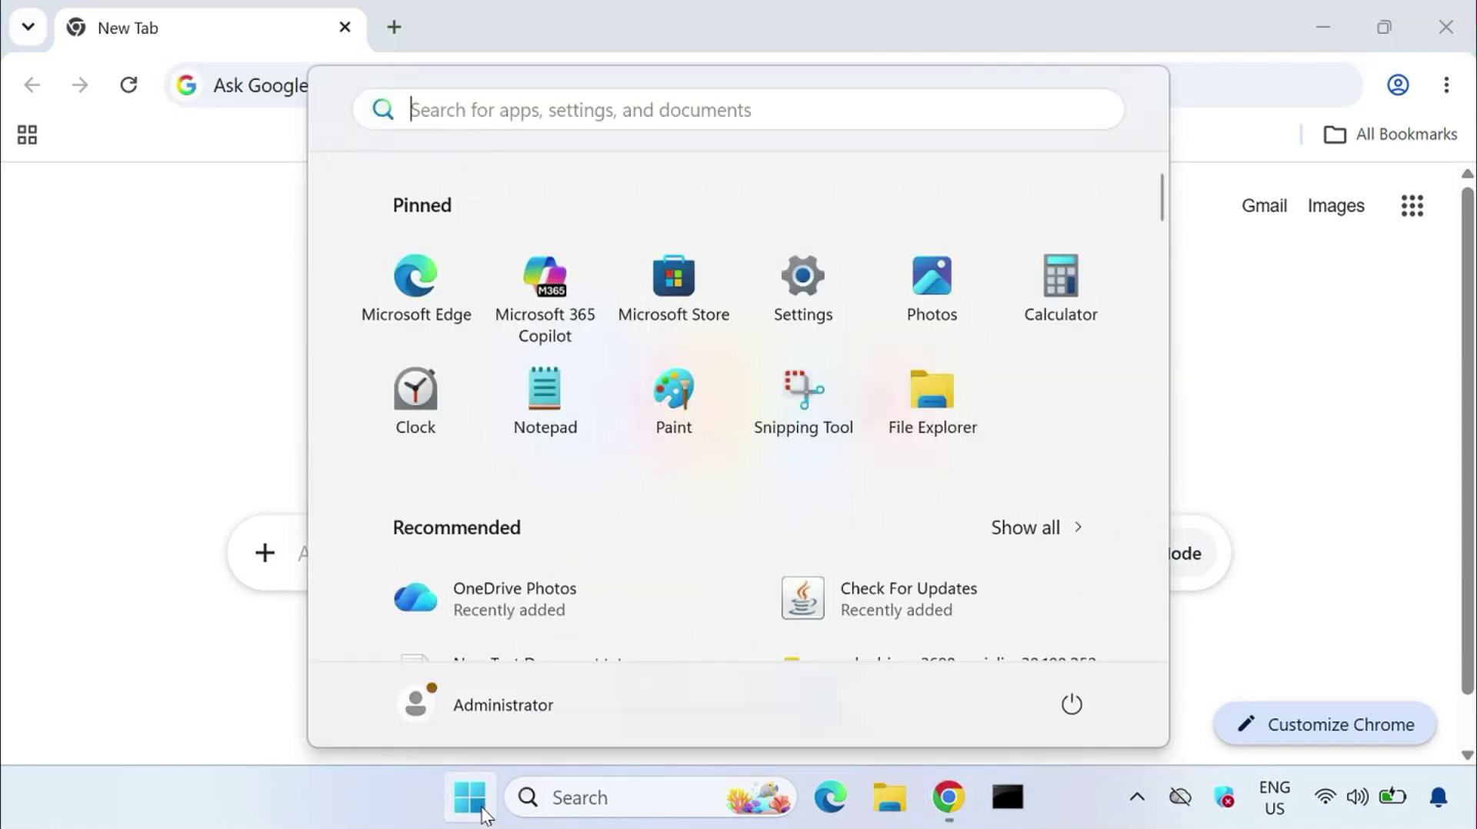
text(devi)
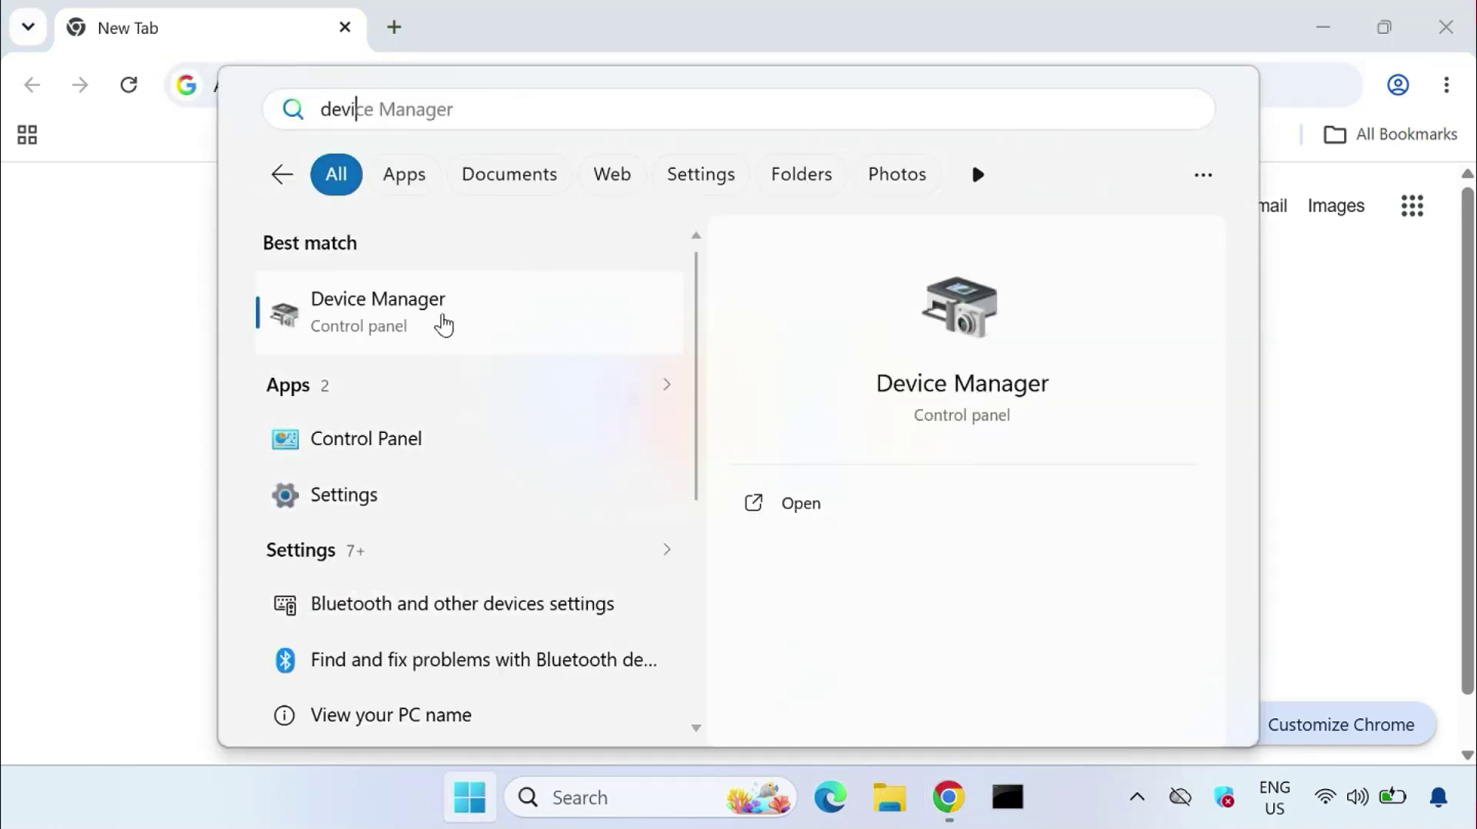
click(444, 325)
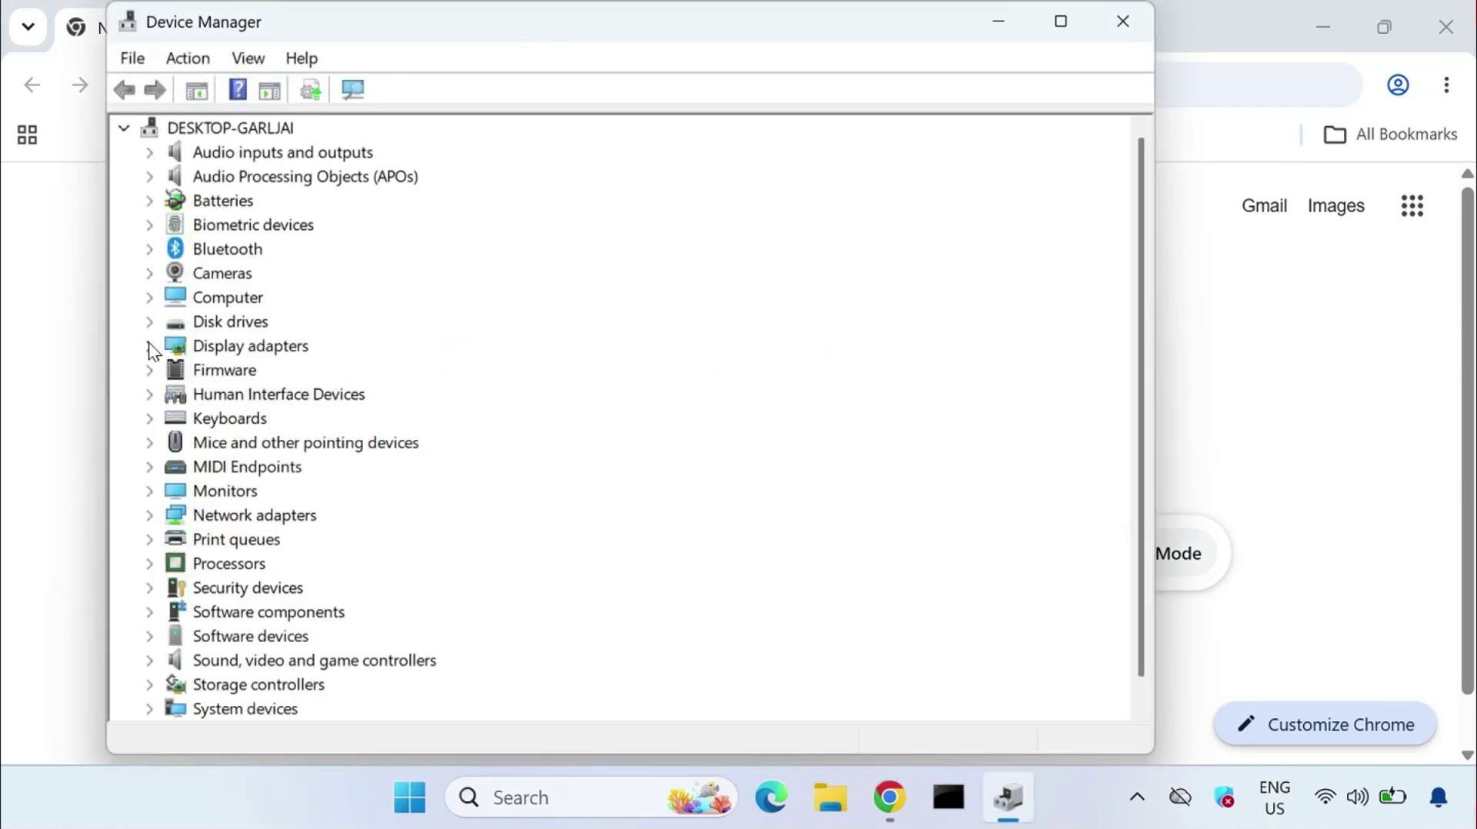
click(149, 346)
click(265, 370)
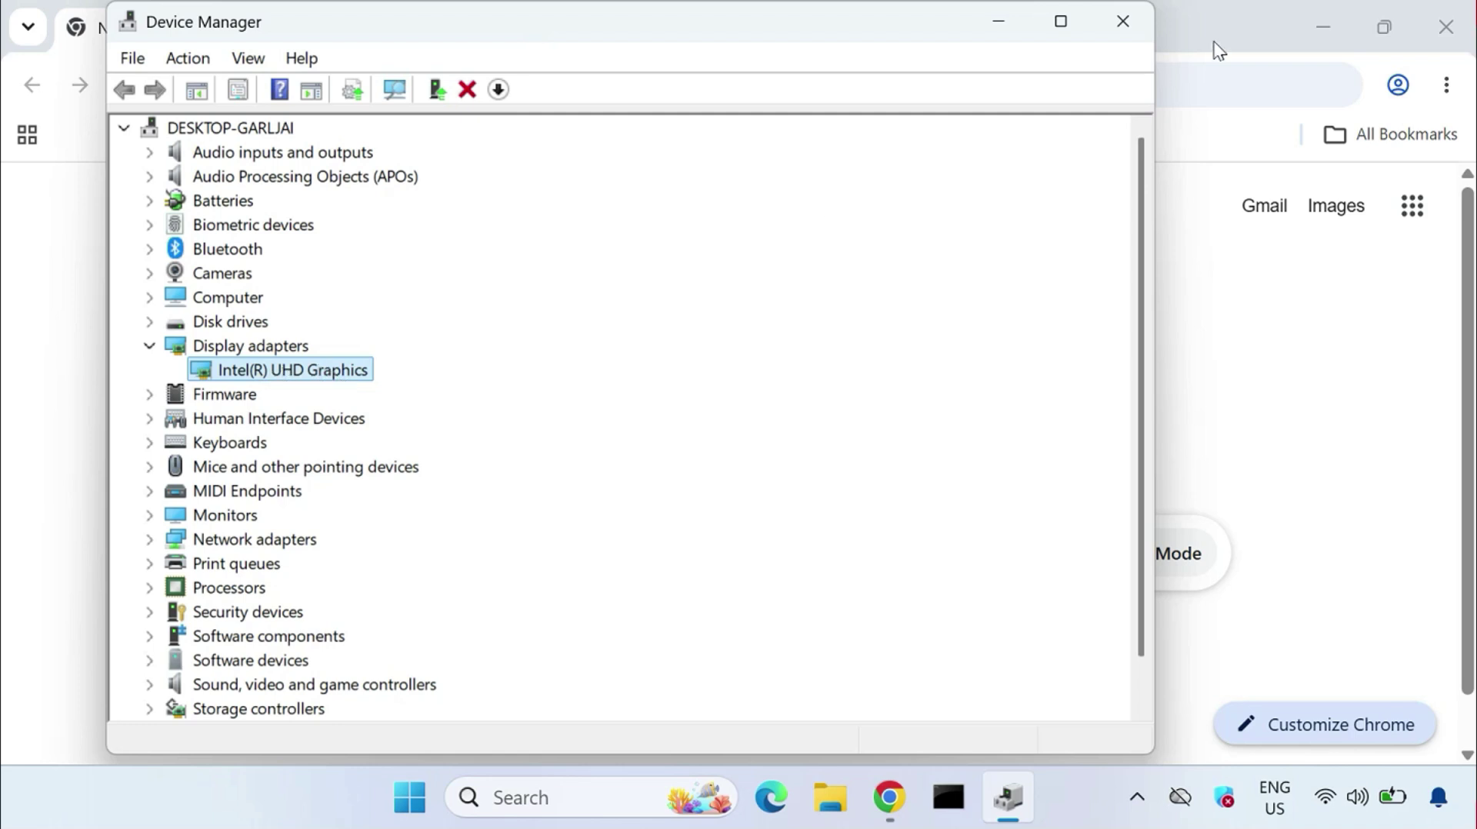
click(1112, 22)
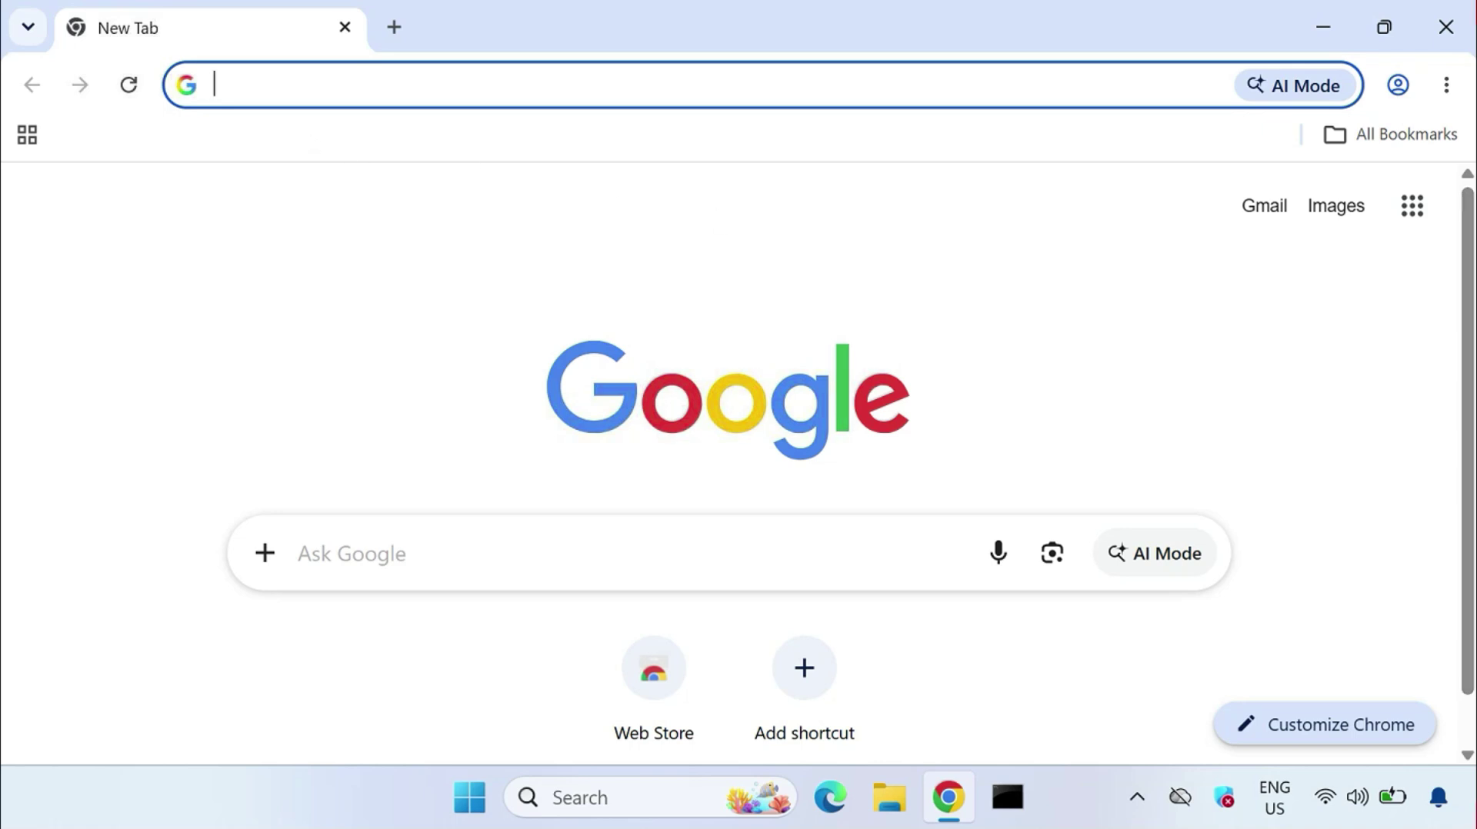
- Search Google for "intel driver download", using the corrected spelling of the query
click(315, 84)
text(intel)
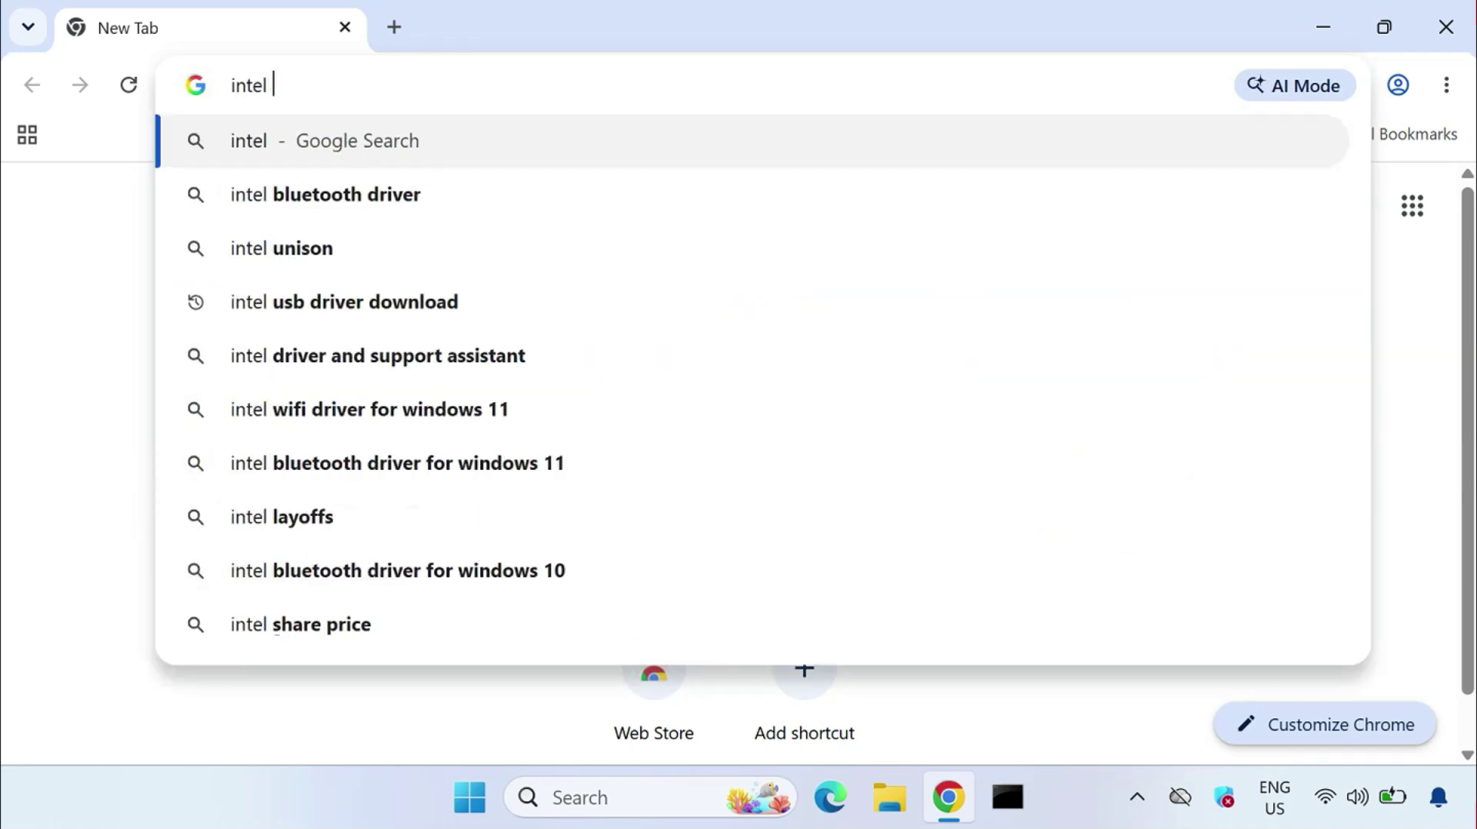
text( driver)
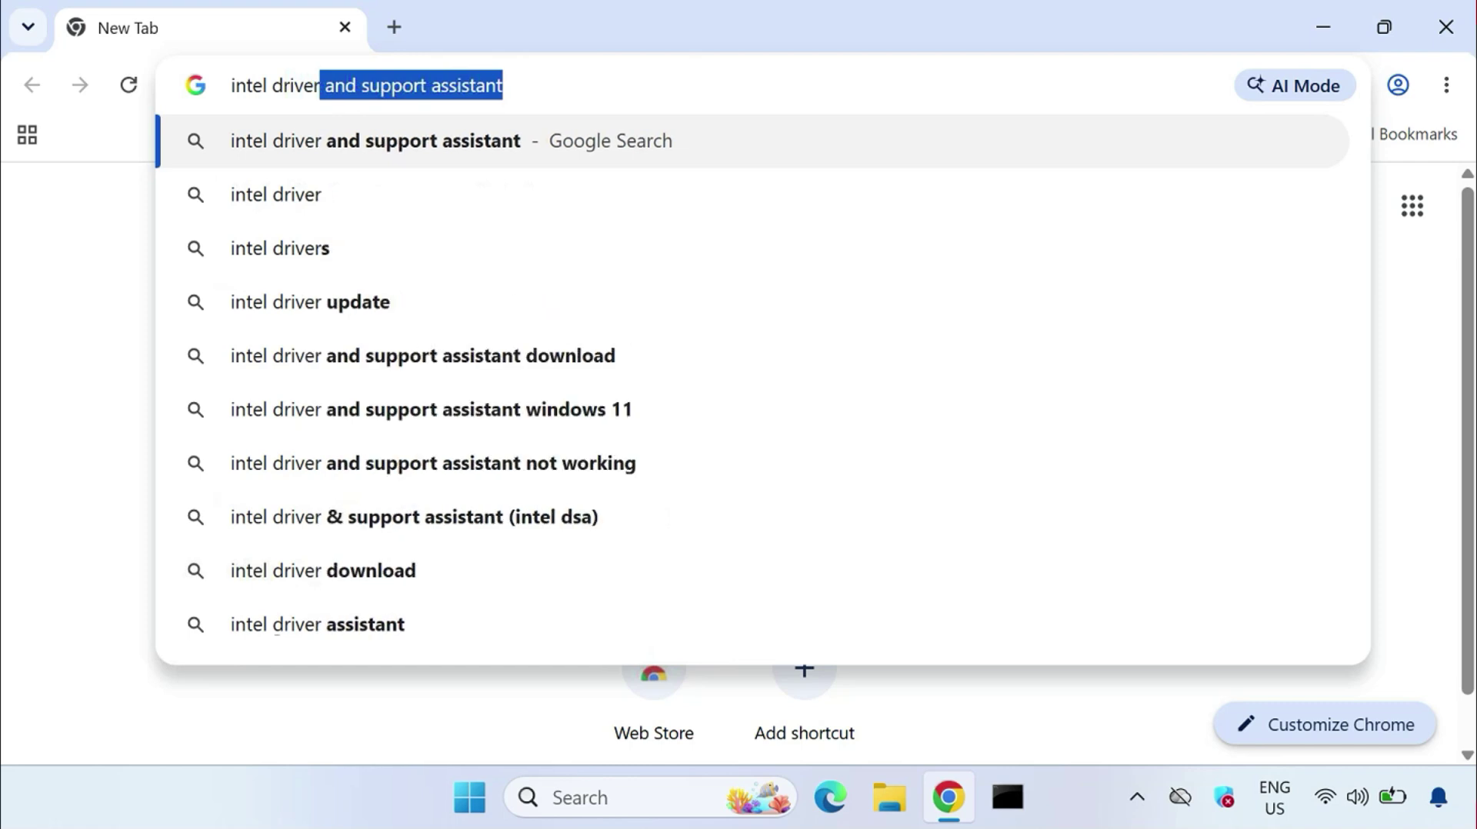
text( downj)
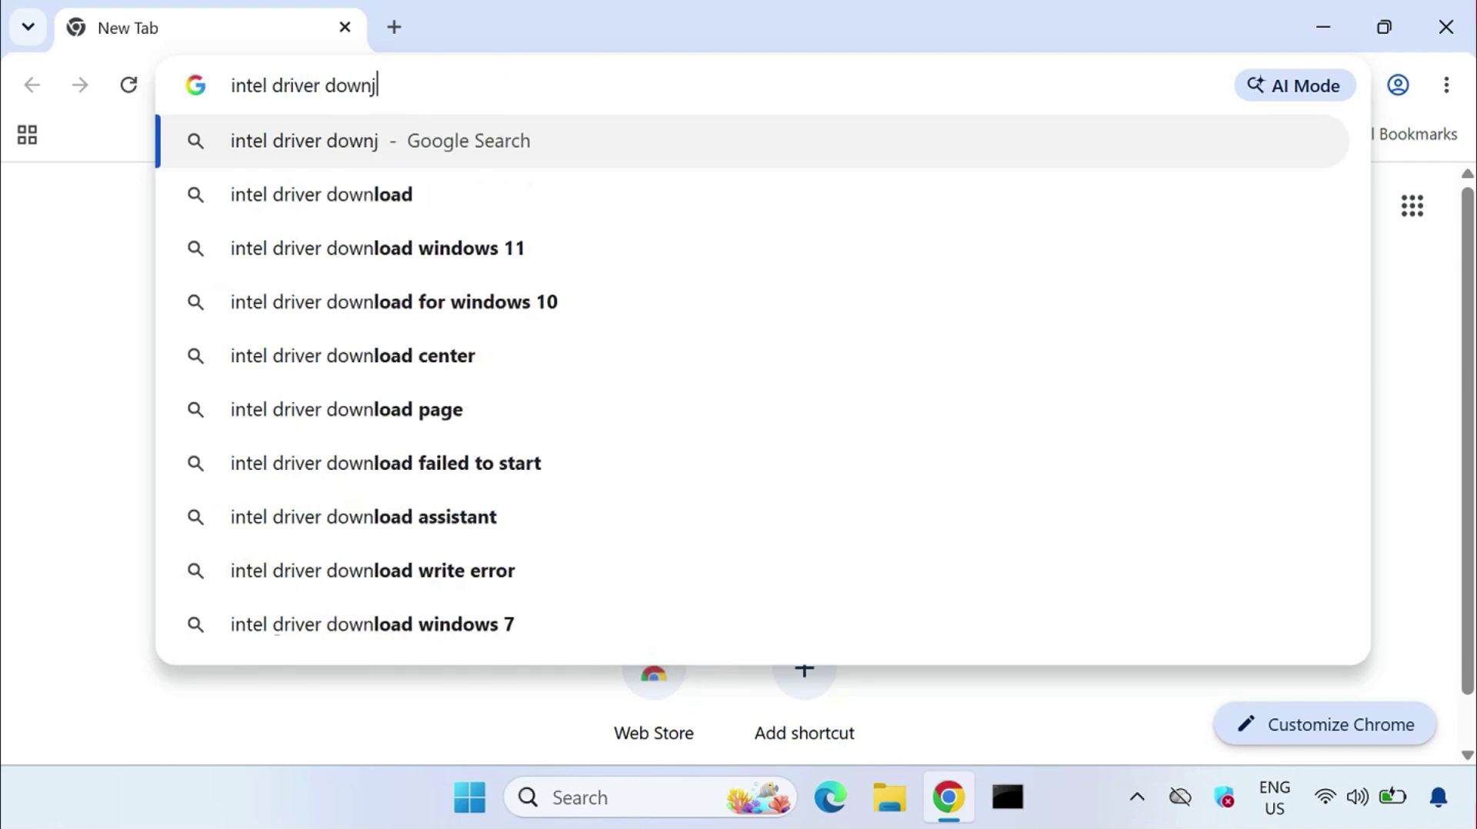
text(load)
key(Return)
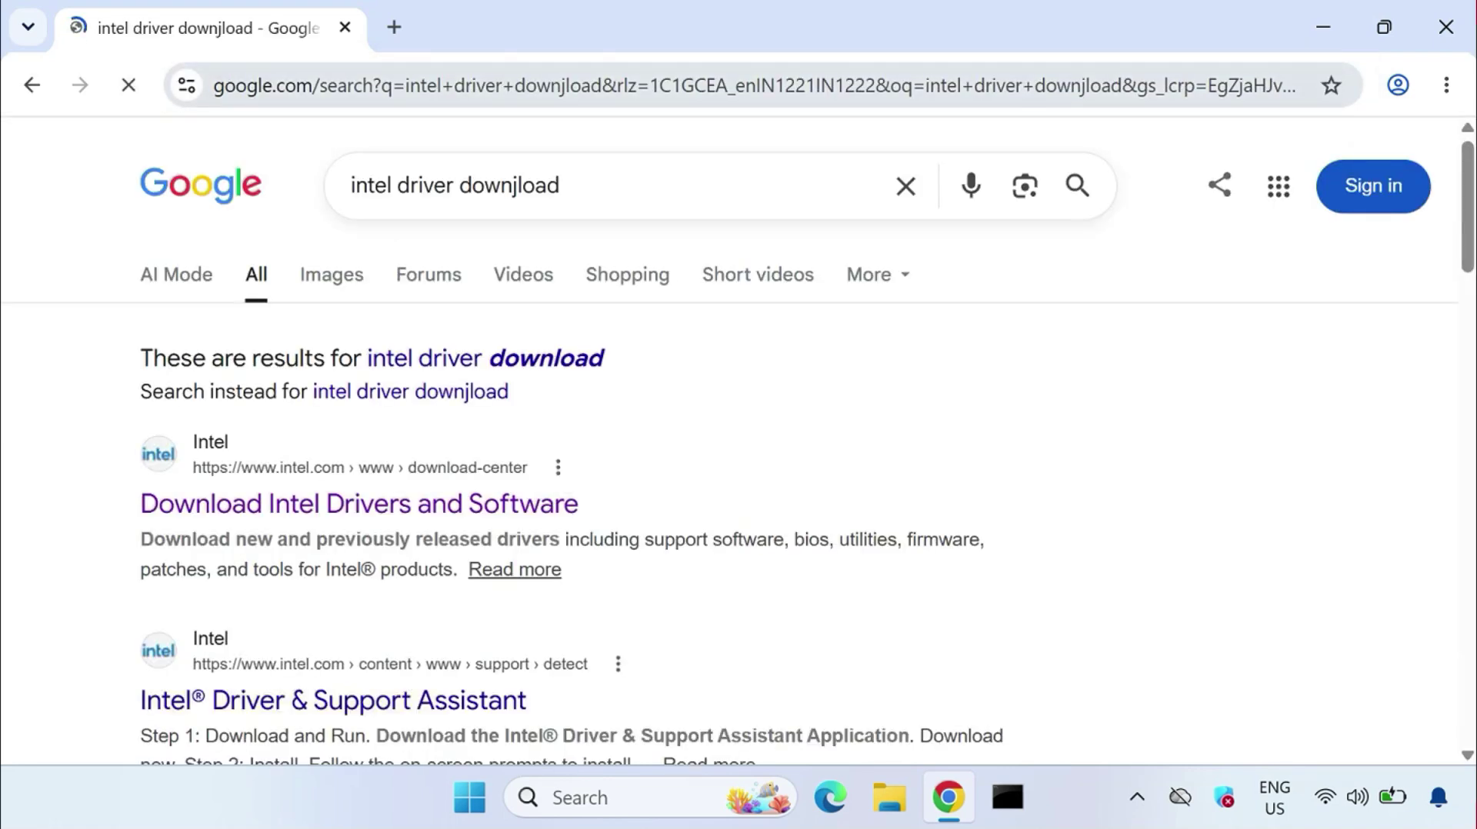
click(530, 364)
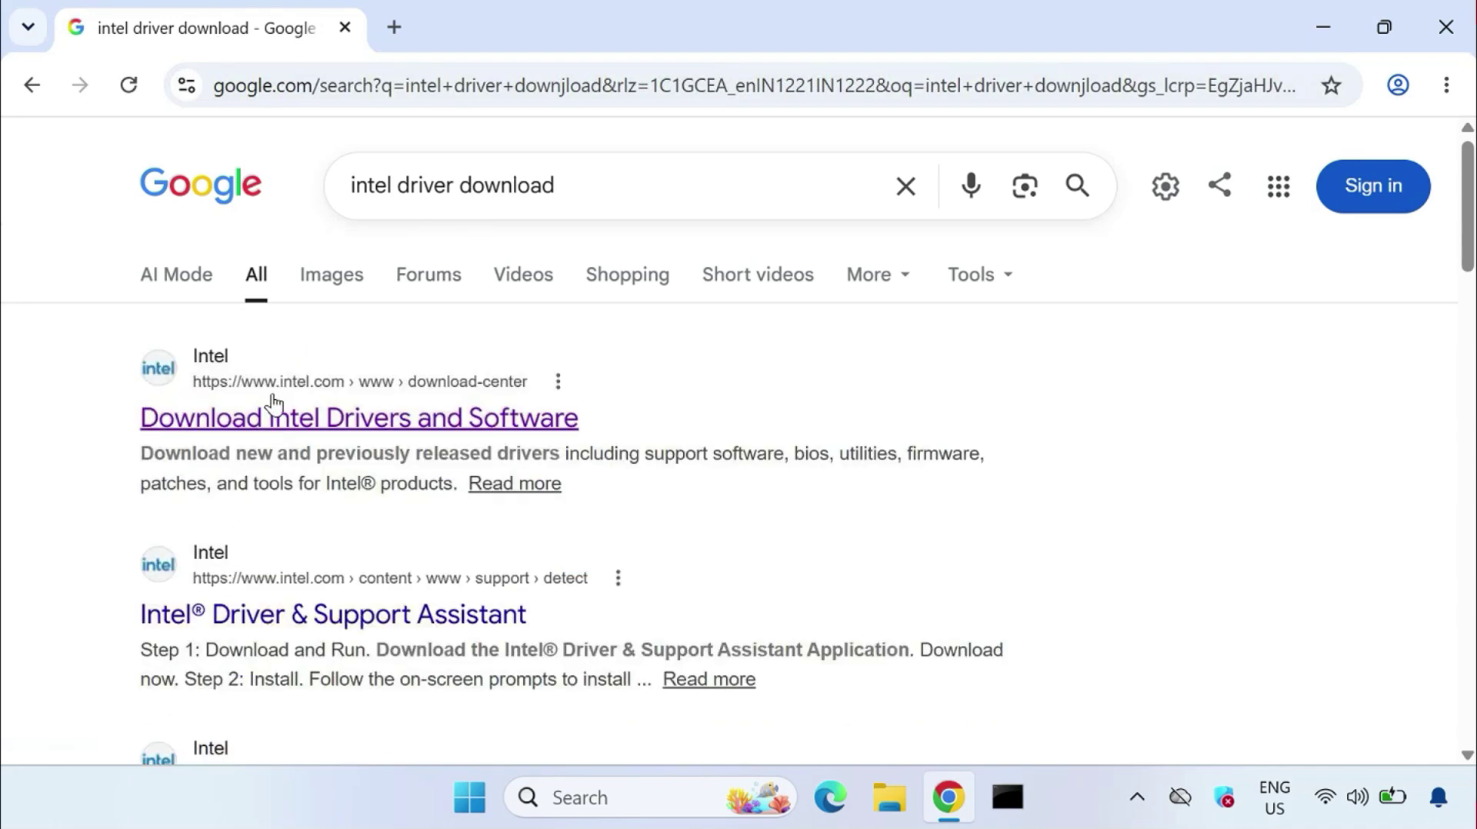
- Open the Download Intel Drivers and Software result and highlight the heading about automatically updating drivers and software
click(454, 422)
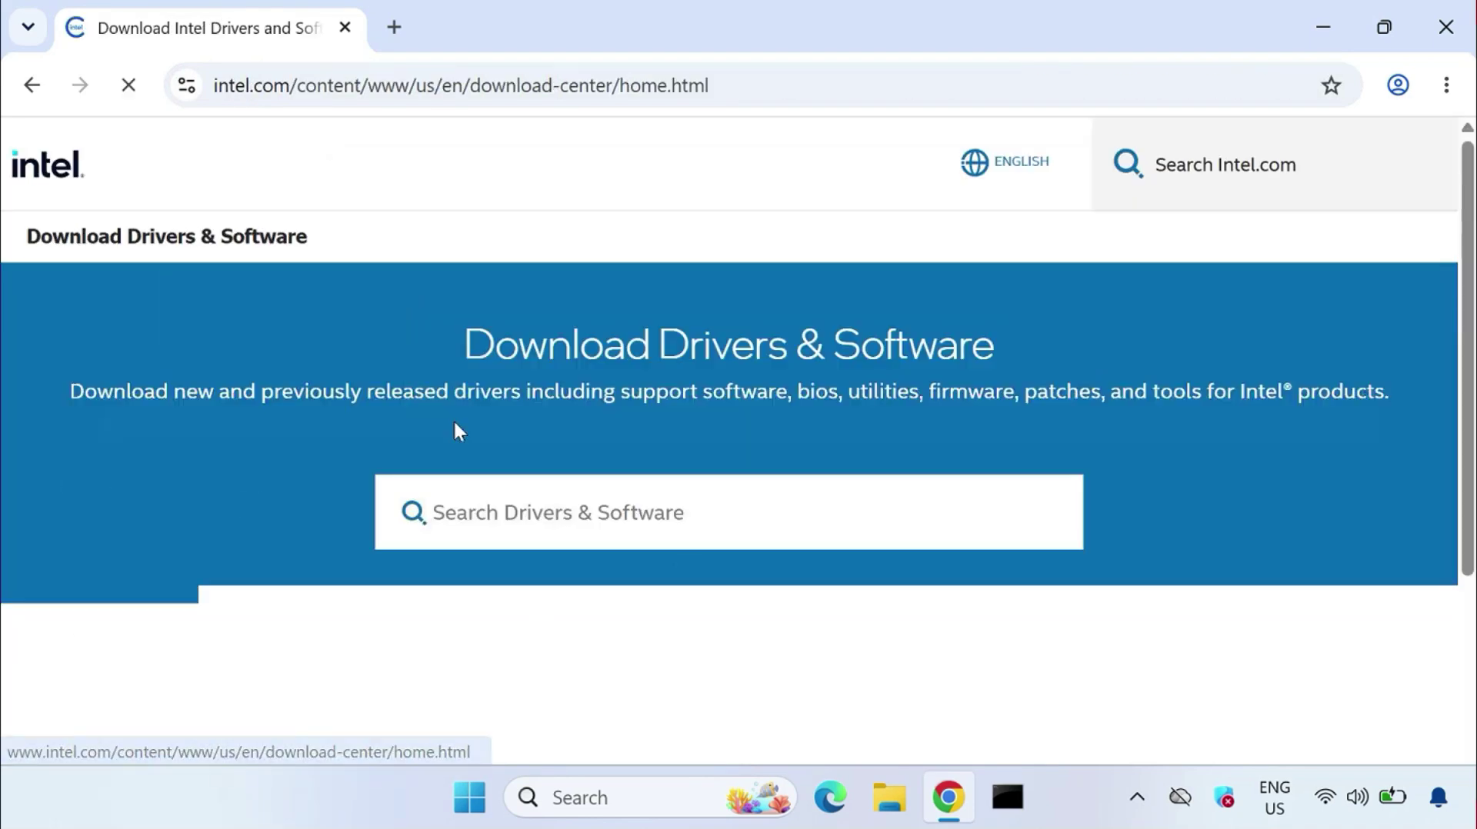
scroll(443, 431, down, 7)
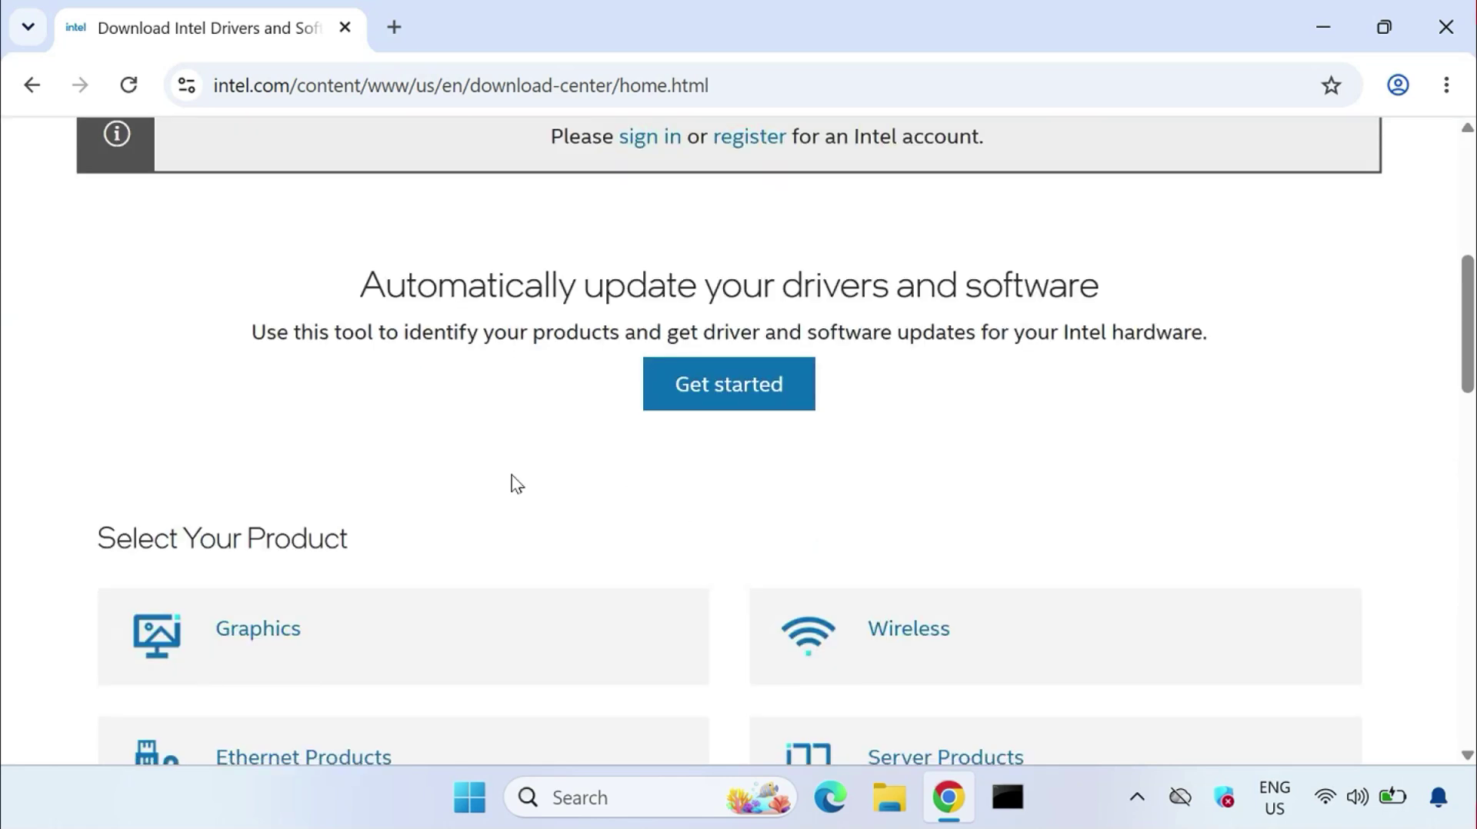
drag(360, 286, 1100, 288)
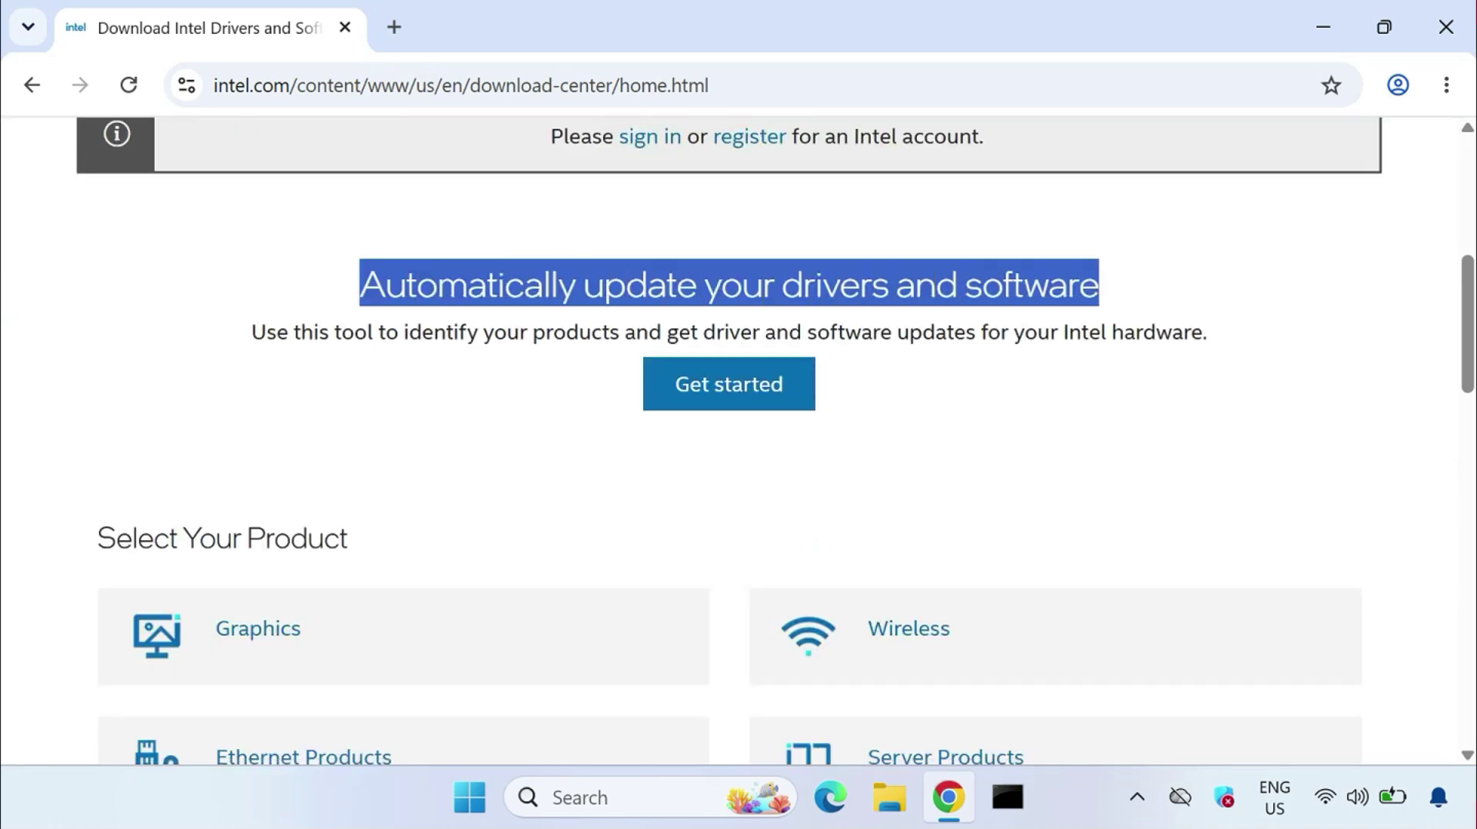
click(729, 384)
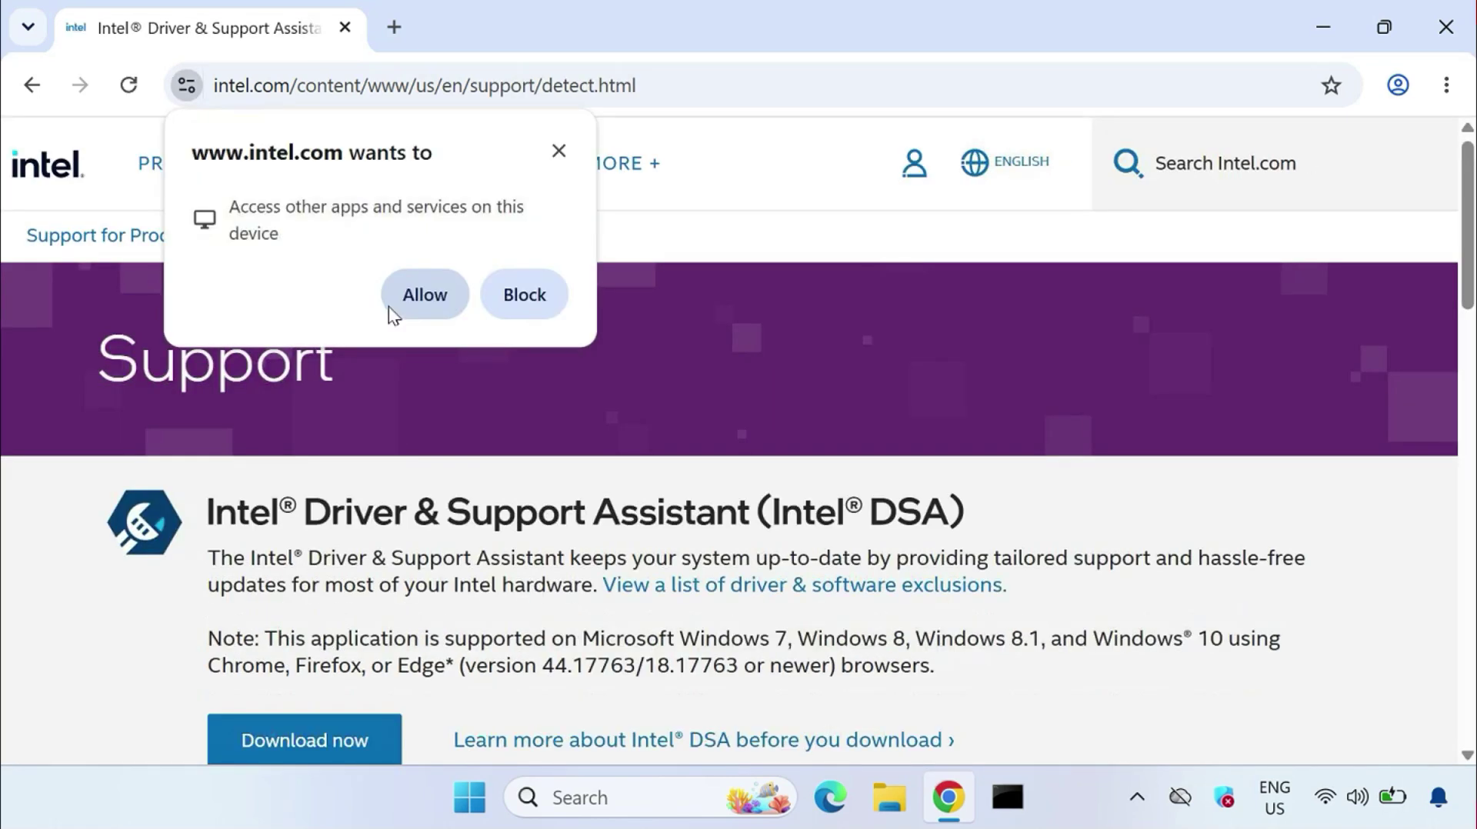
click(559, 151)
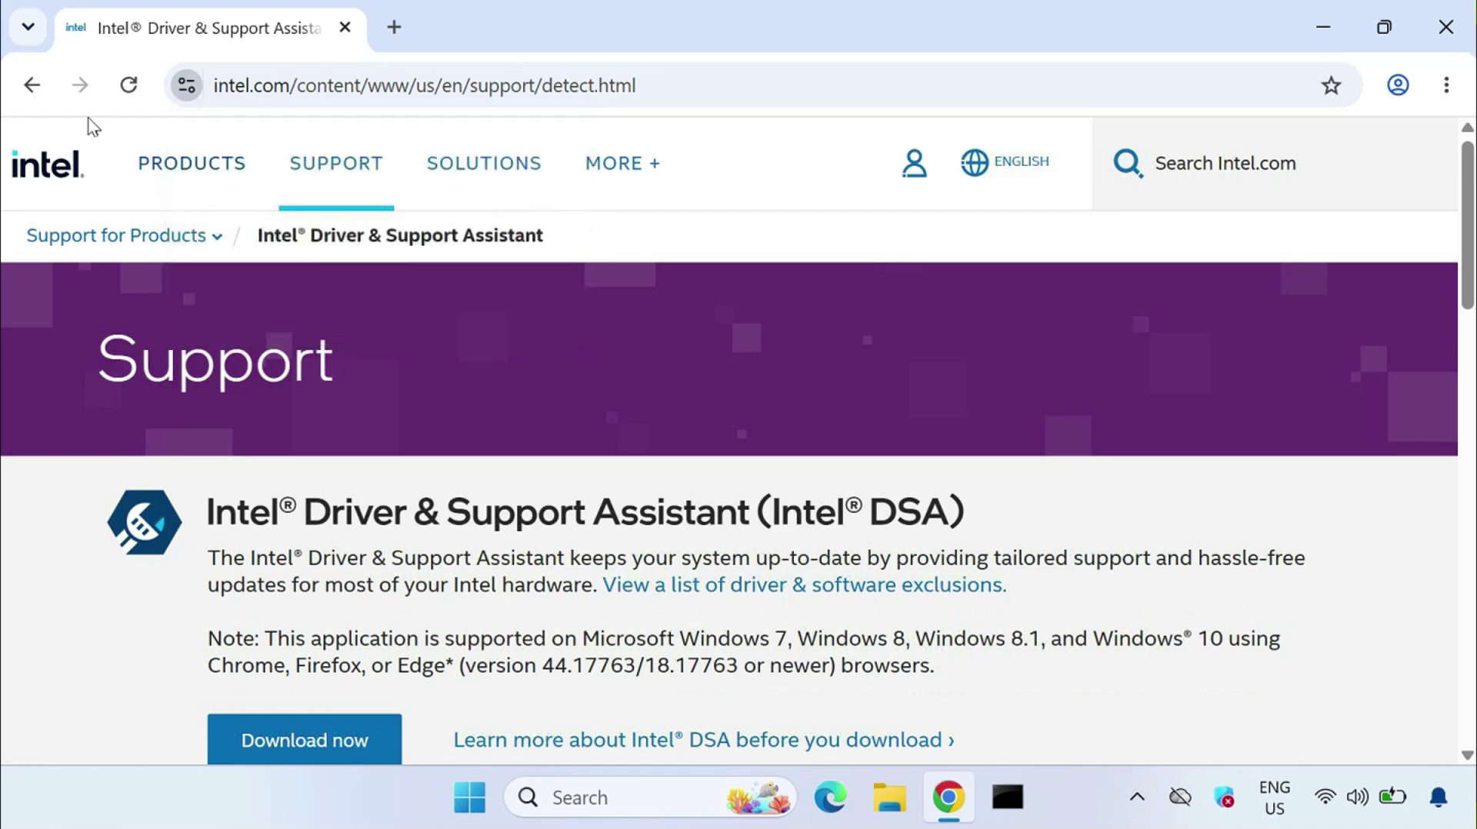
click(32, 85)
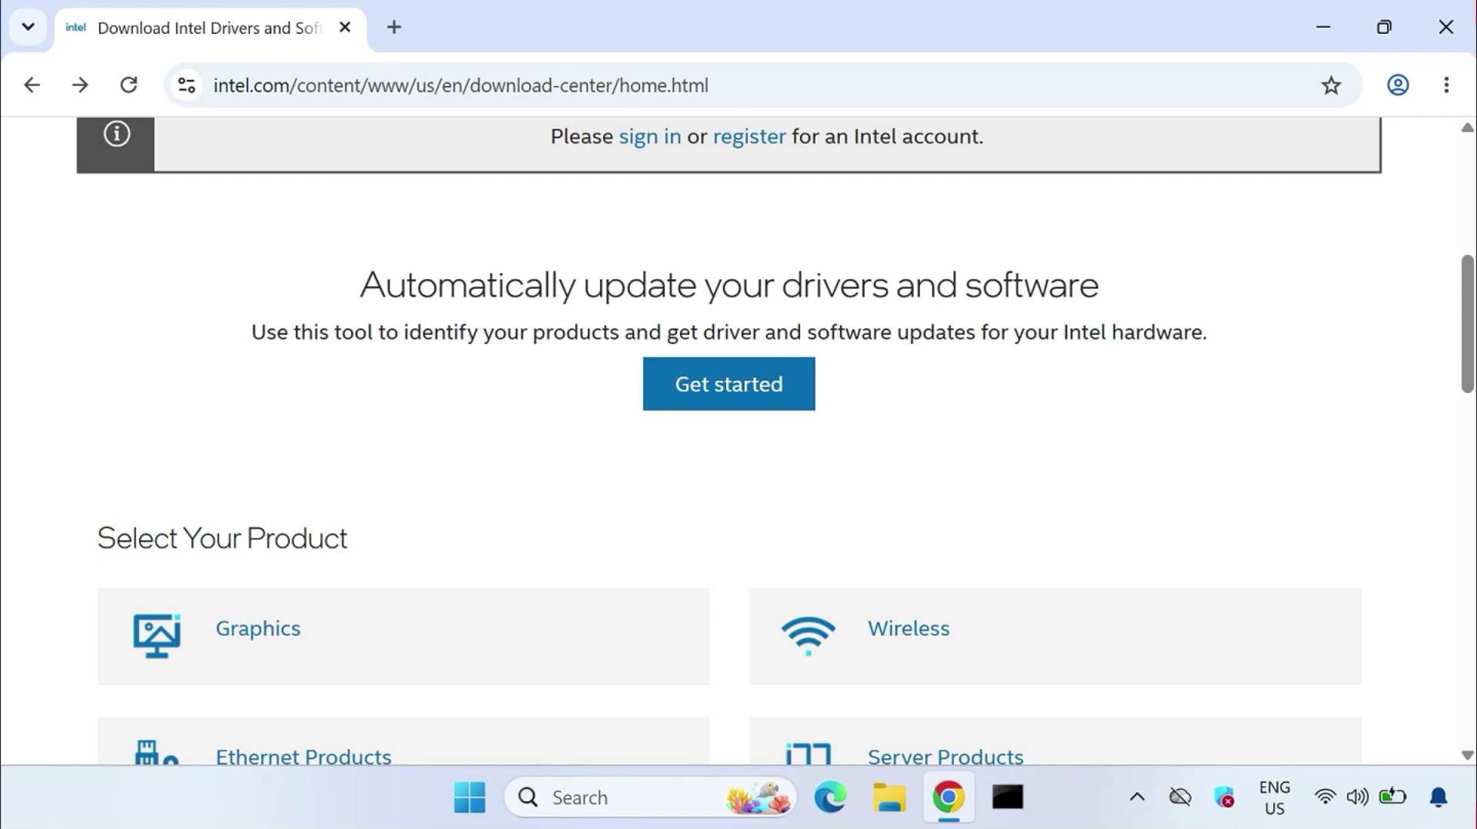
- Open Intel's automatic driver update tool page, allow its access to device apps and services, and locate the Driver & Support Assistant download
click(713, 389)
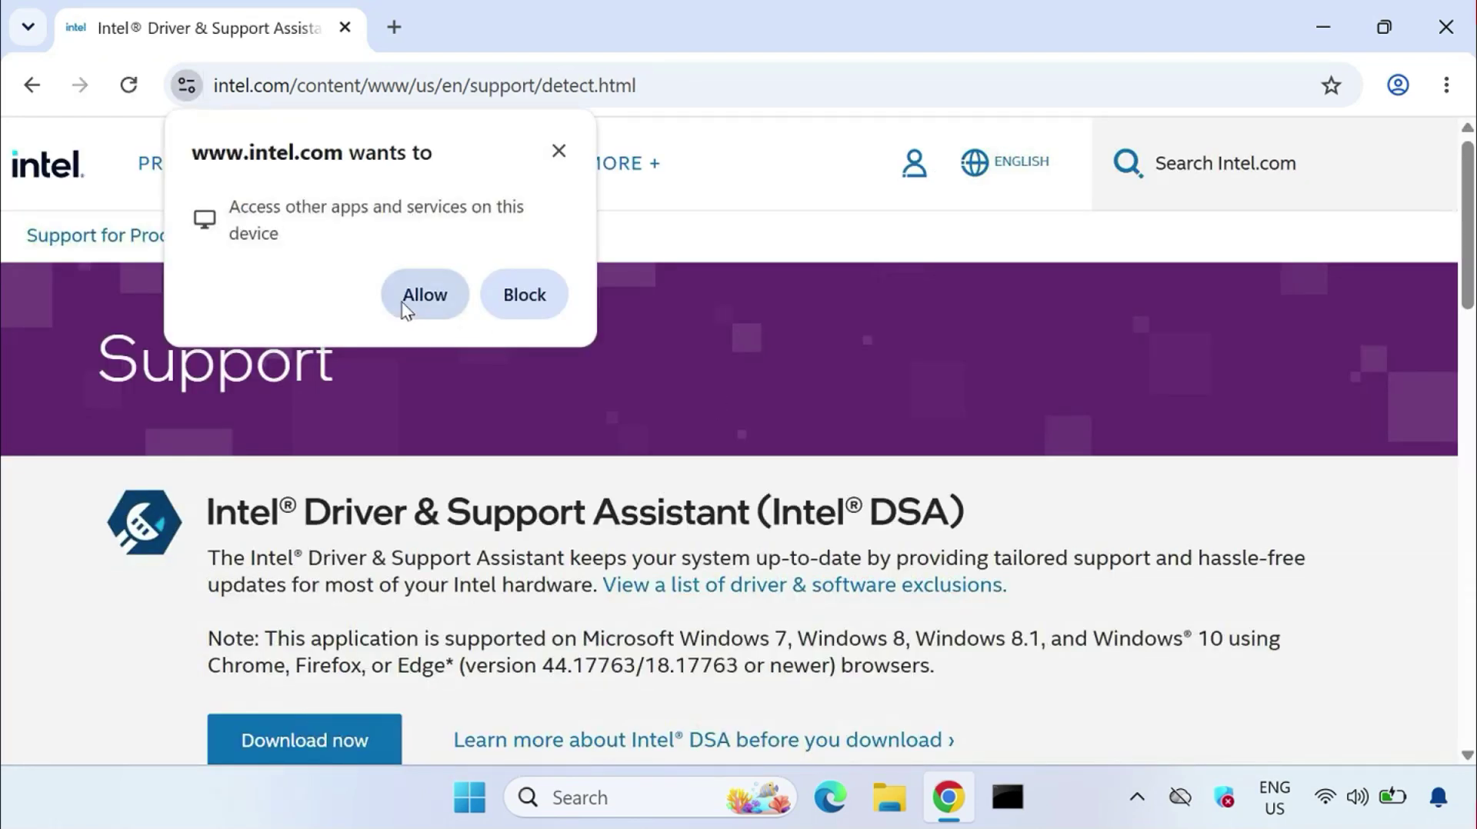
click(401, 298)
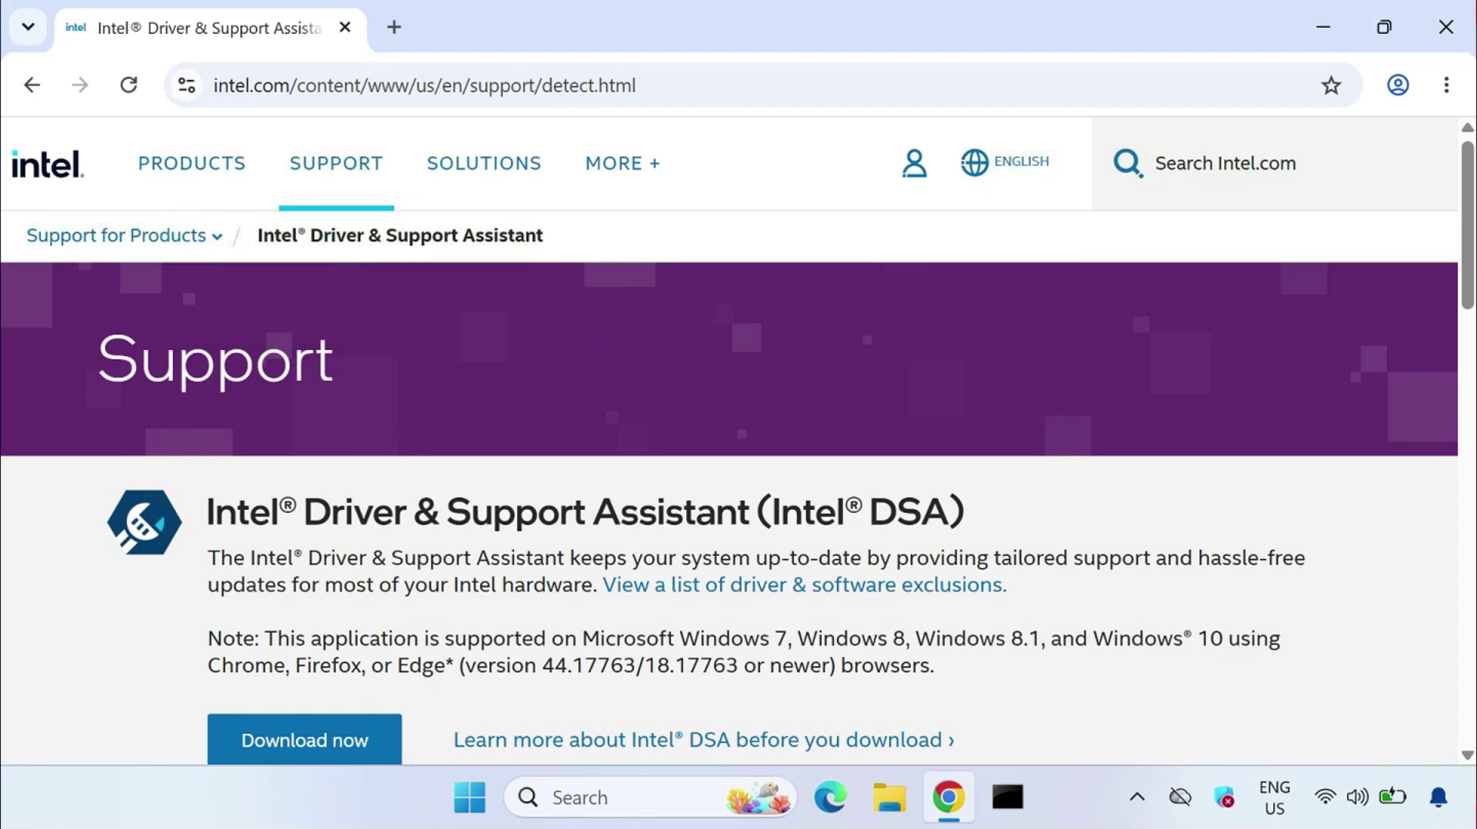
scroll(587, 544, down, 4)
scroll(267, 455, up, 4)
drag(304, 512, 755, 512)
scroll(638, 581, down, 1)
scroll(639, 581, down, 2)
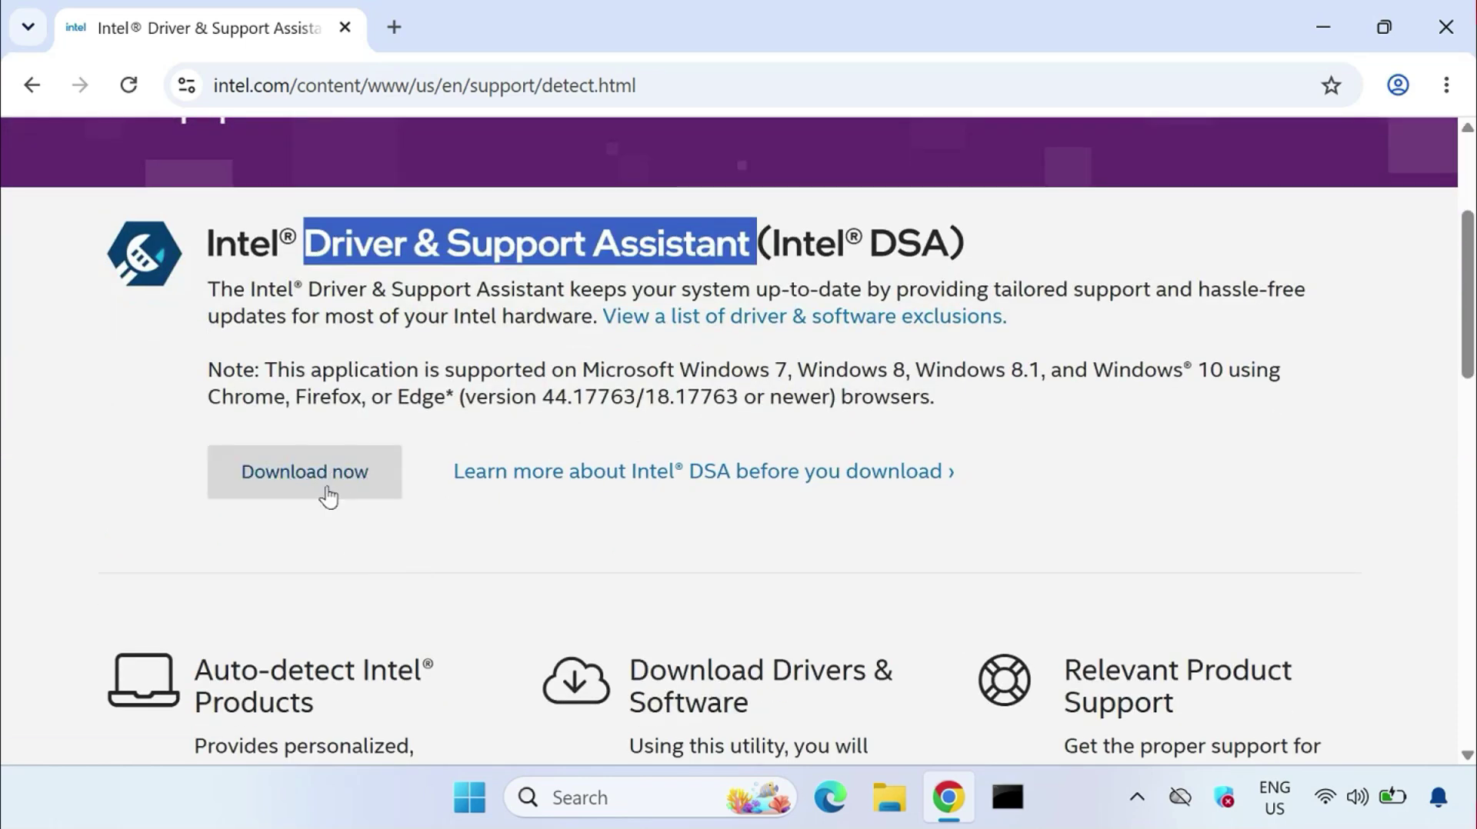
- Search for "nvidia drivers" in a new tab and open the Download The Official NVIDIA Drivers result
click(403, 27)
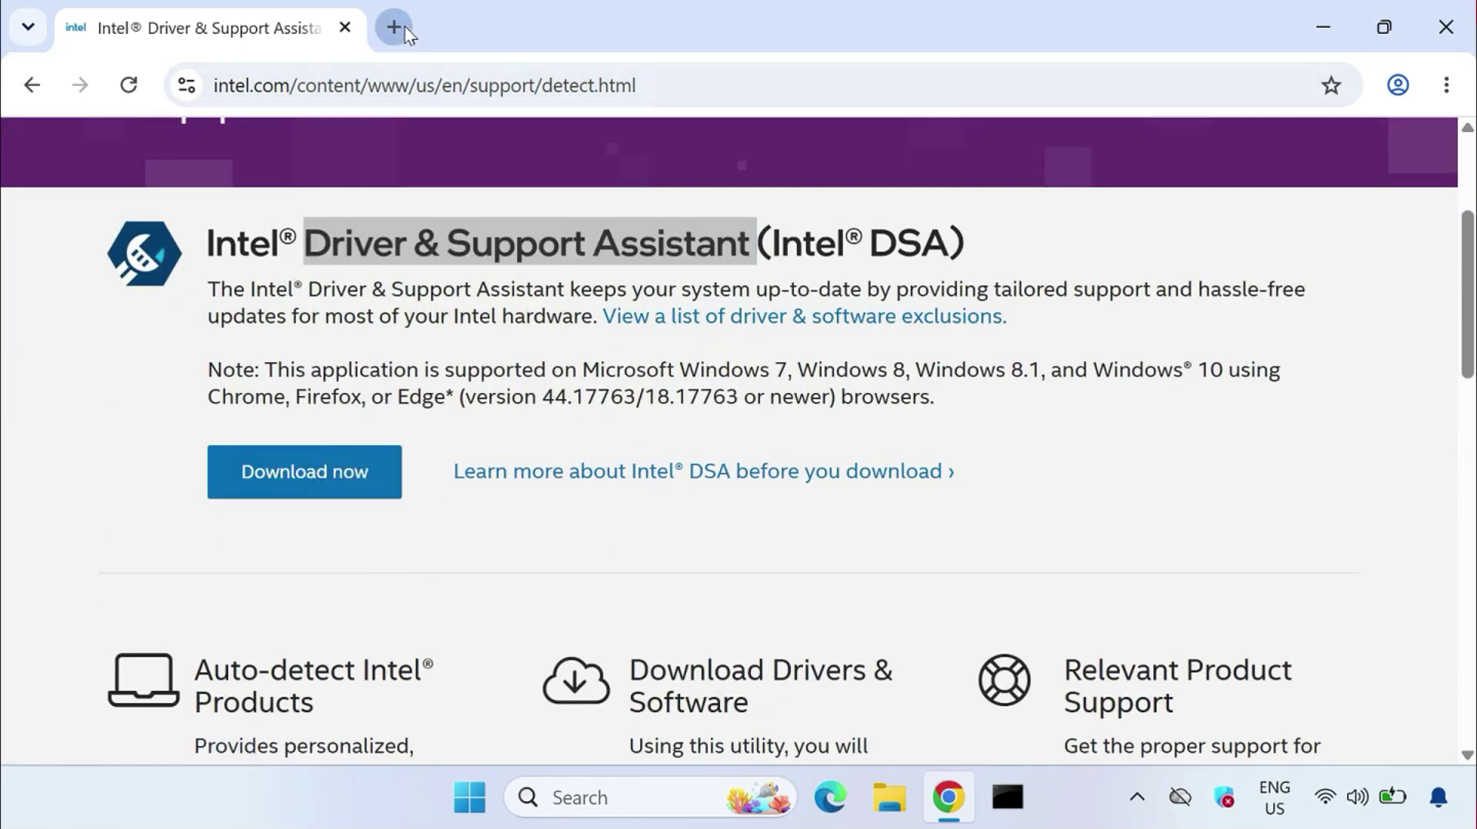
text(nm)
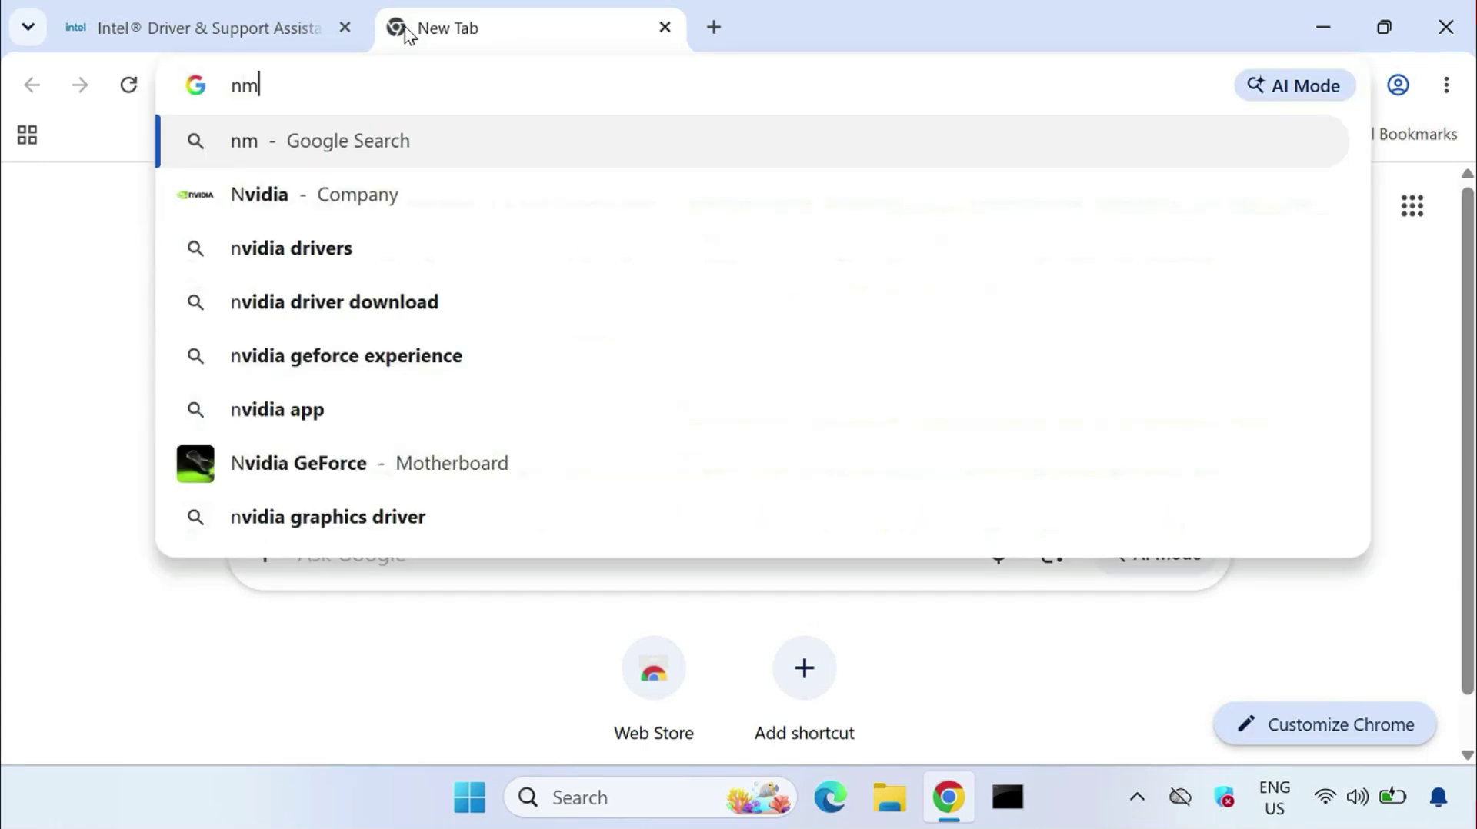
key(BackSpace)
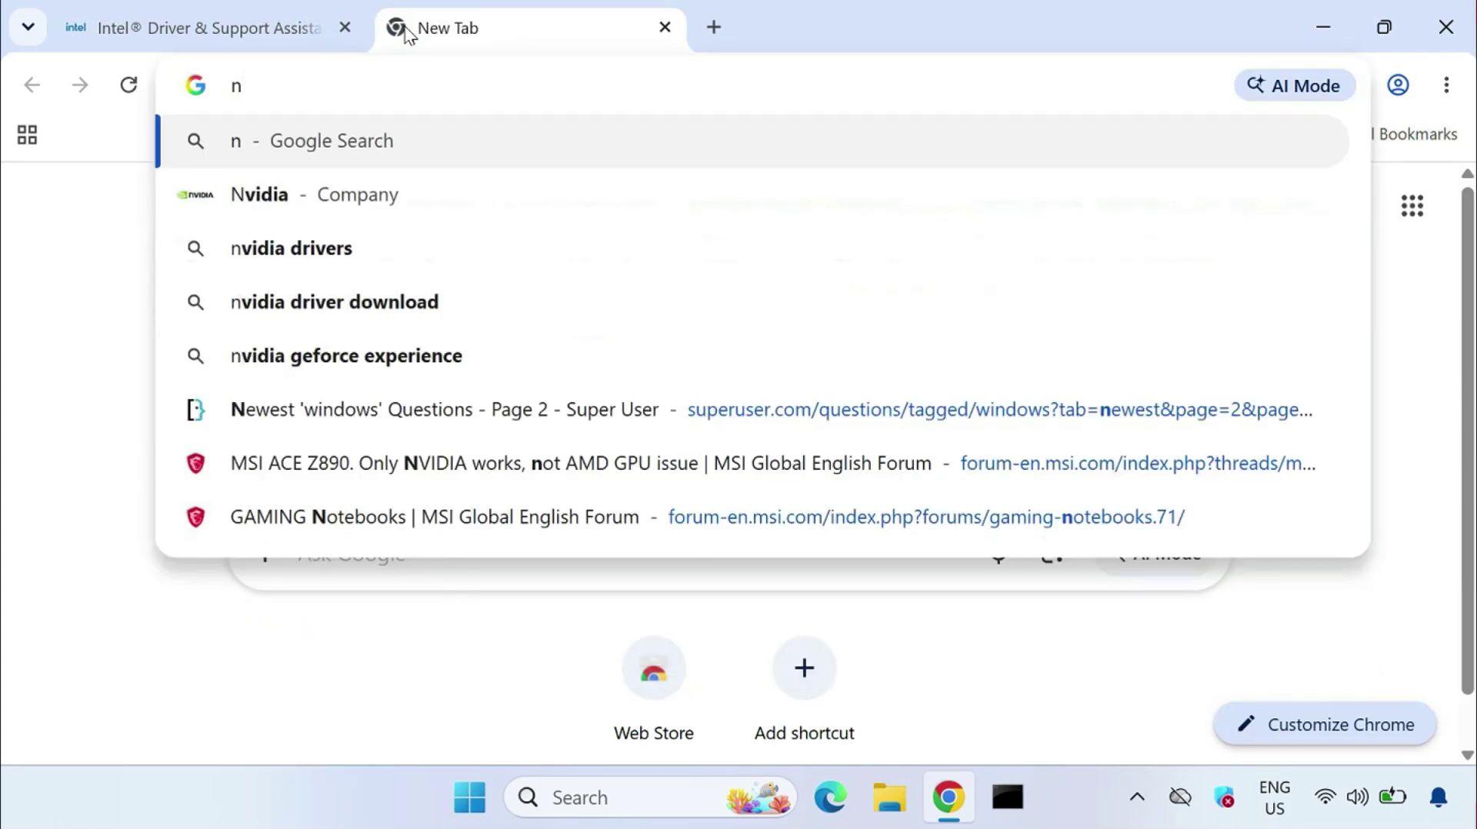
text(viv)
key(BackSpace)
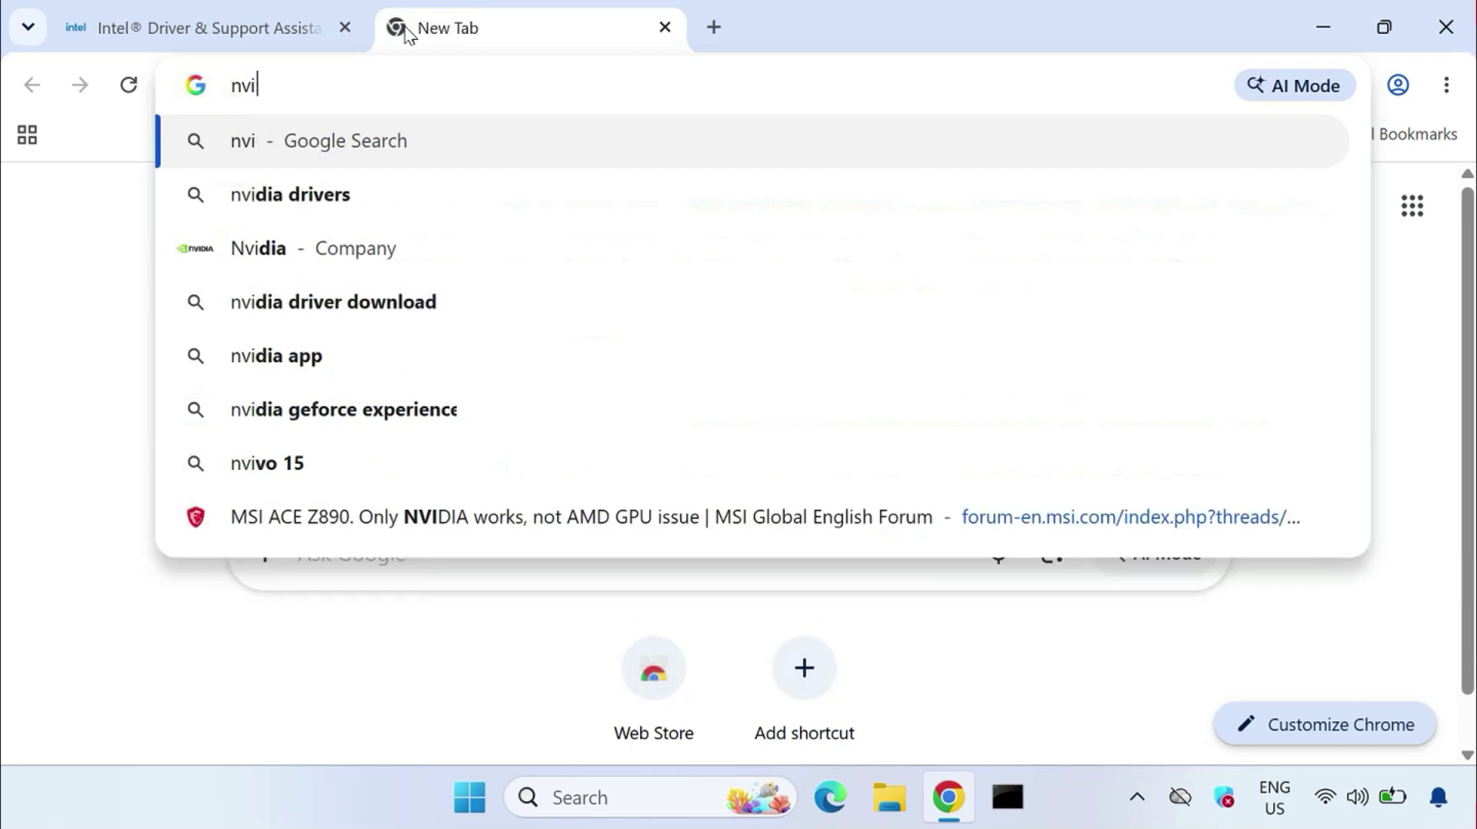
text(di)
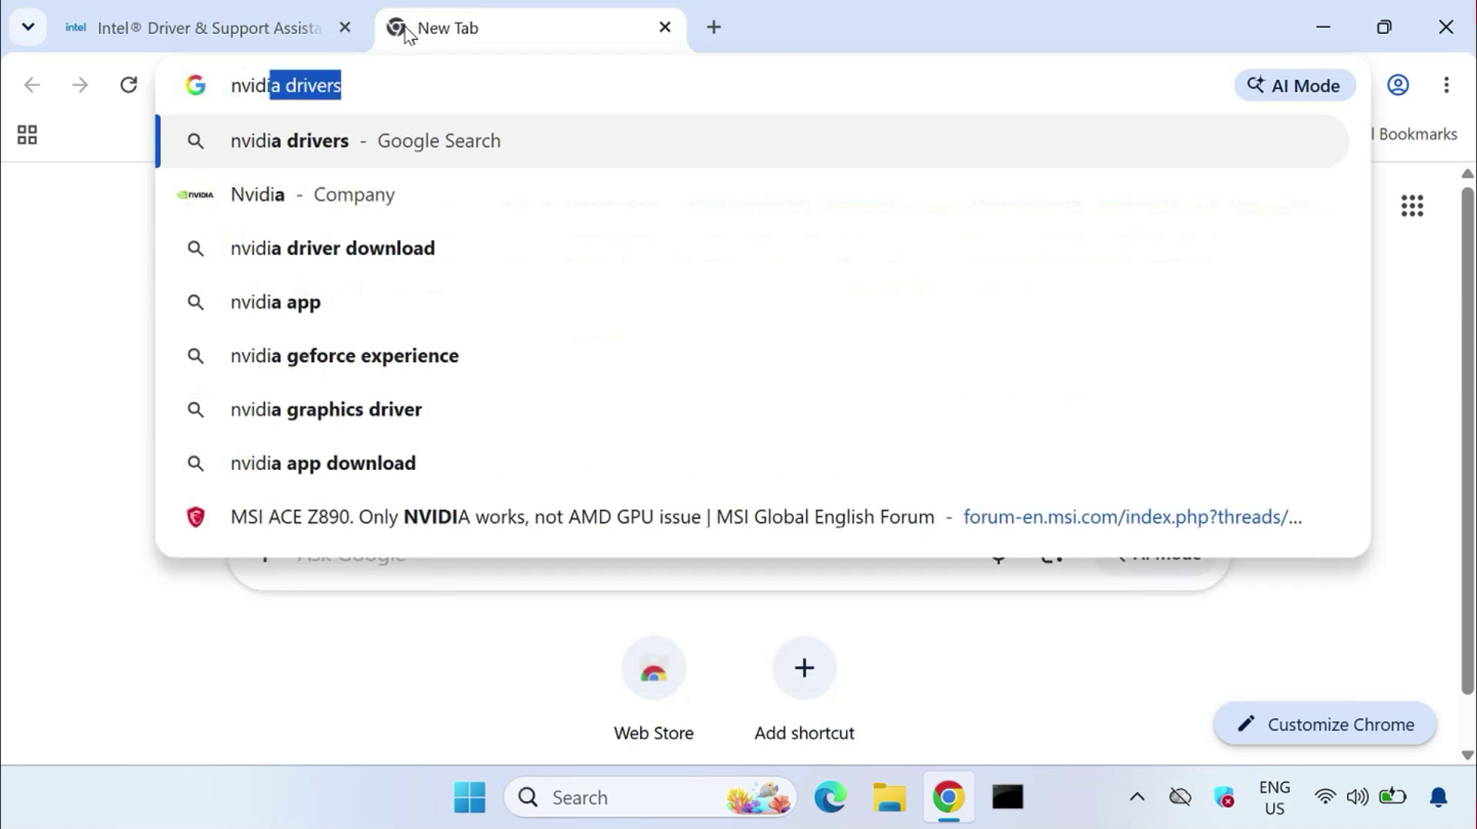
key(Return)
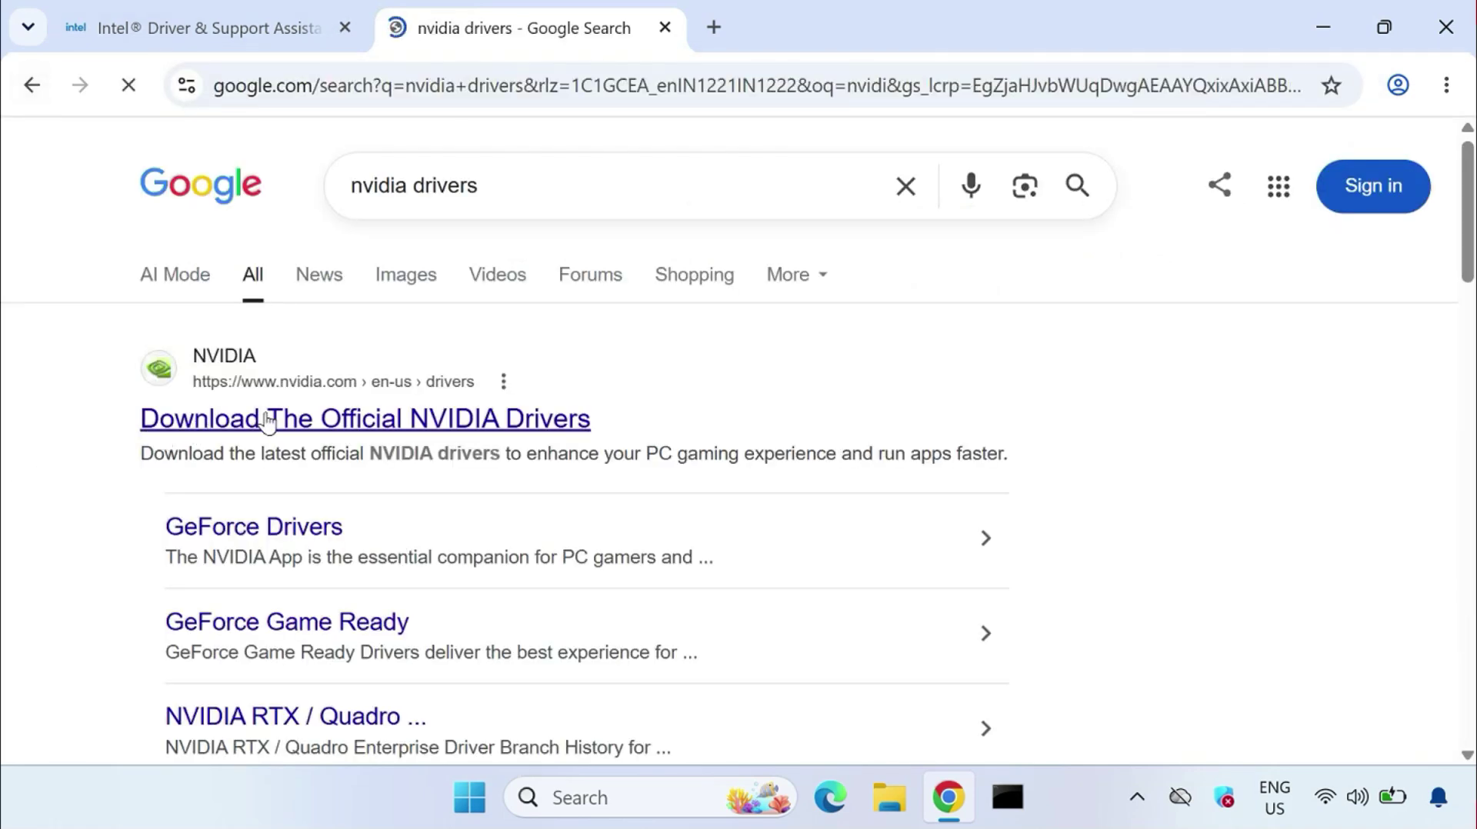
click(266, 419)
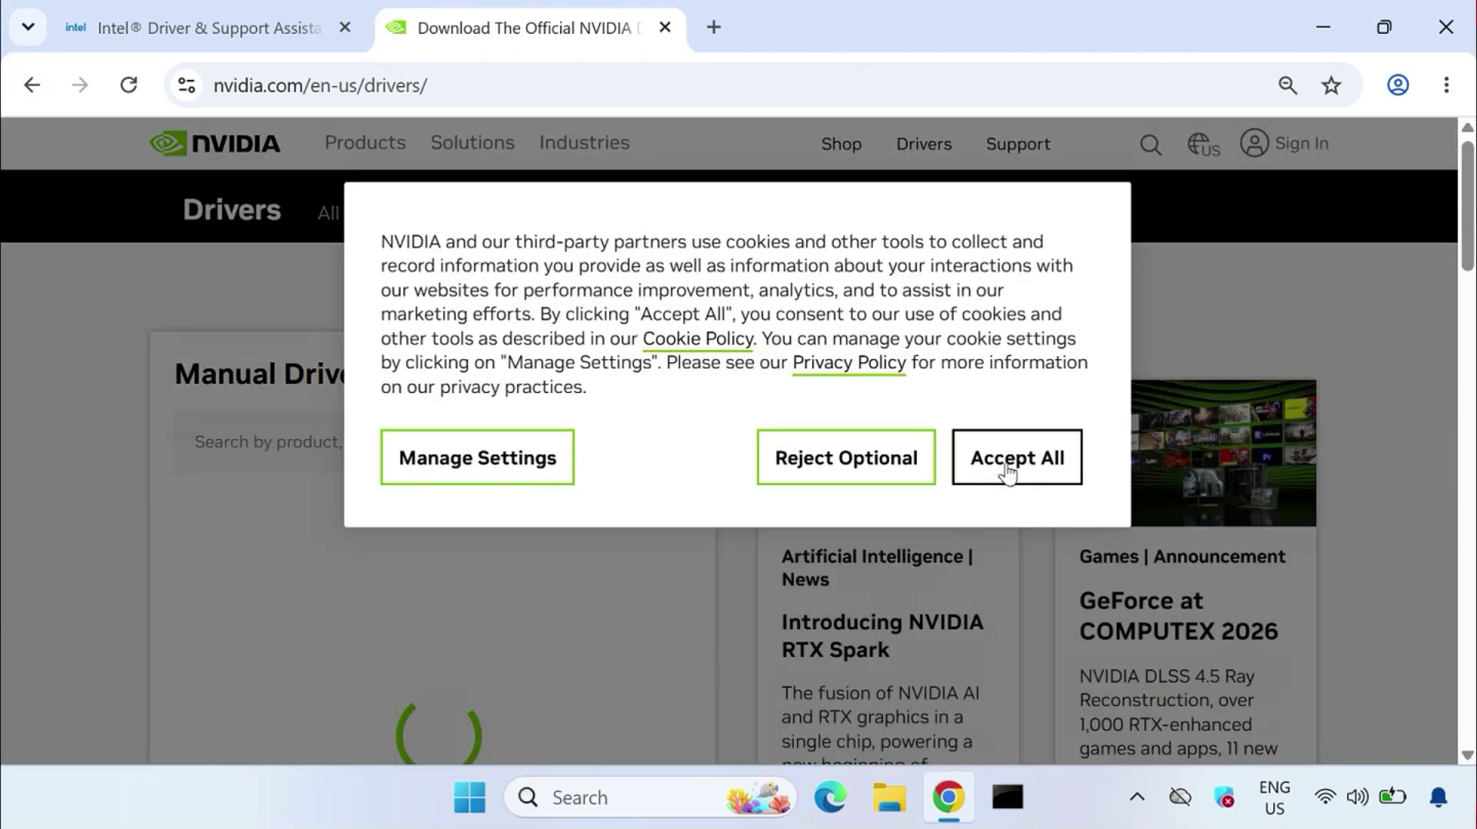
- Accept all cookies on the NVIDIA drivers page and highlight the Get Automatic Driver Updates heading
click(1007, 473)
scroll(1031, 612, down, 4)
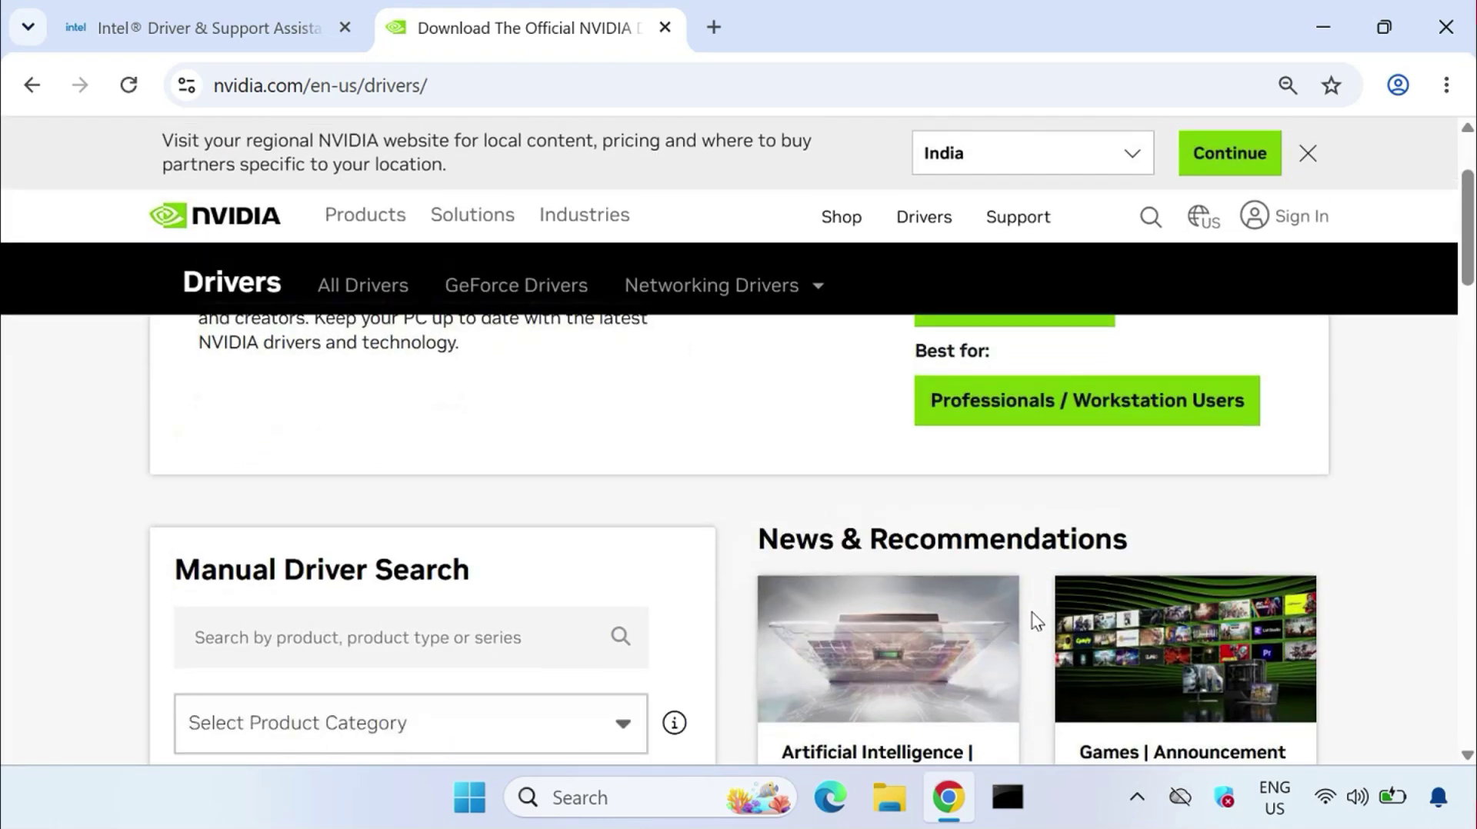
scroll(1031, 612, up, 2)
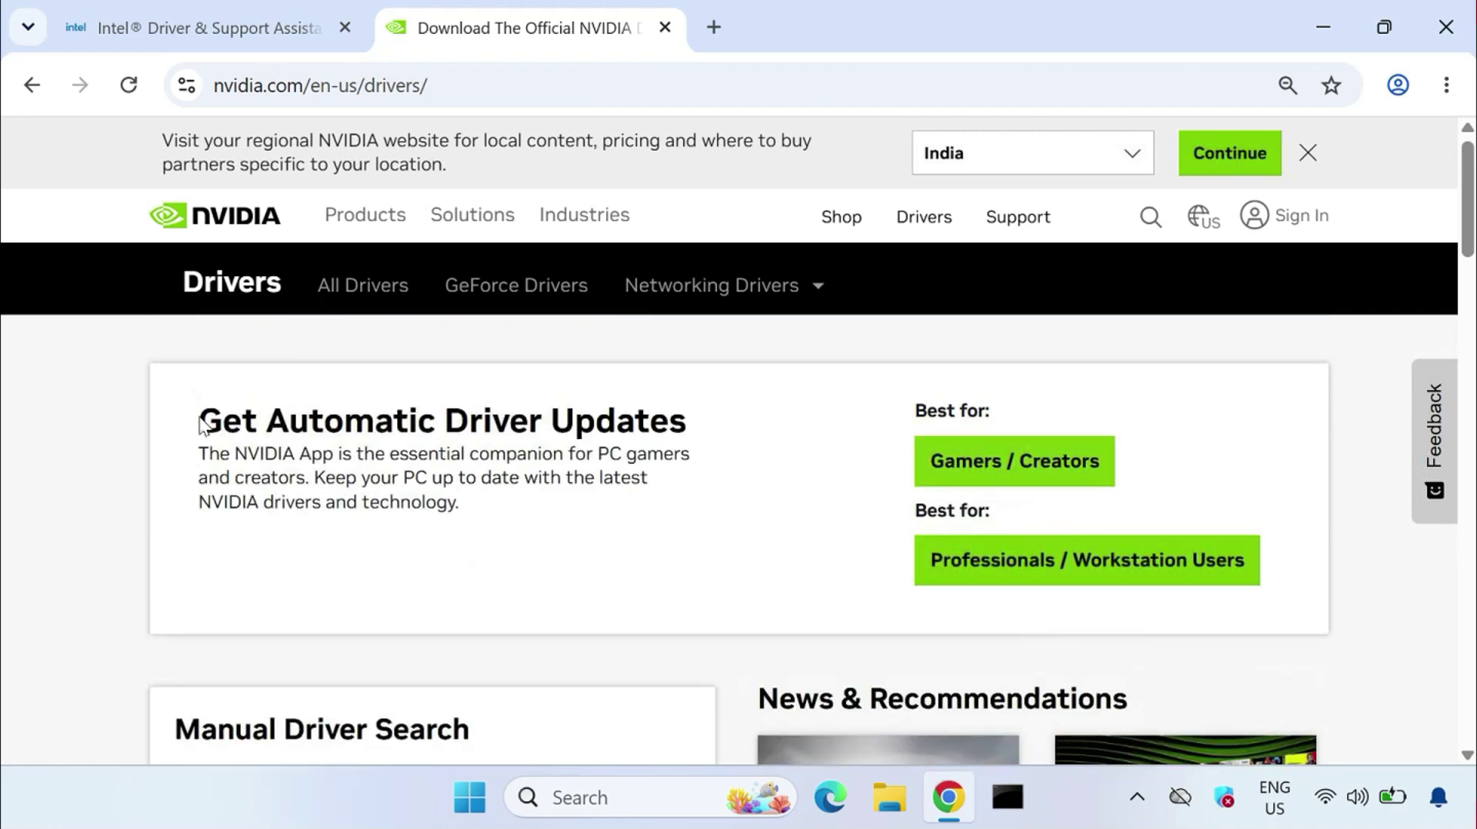
drag(699, 431, 191, 431)
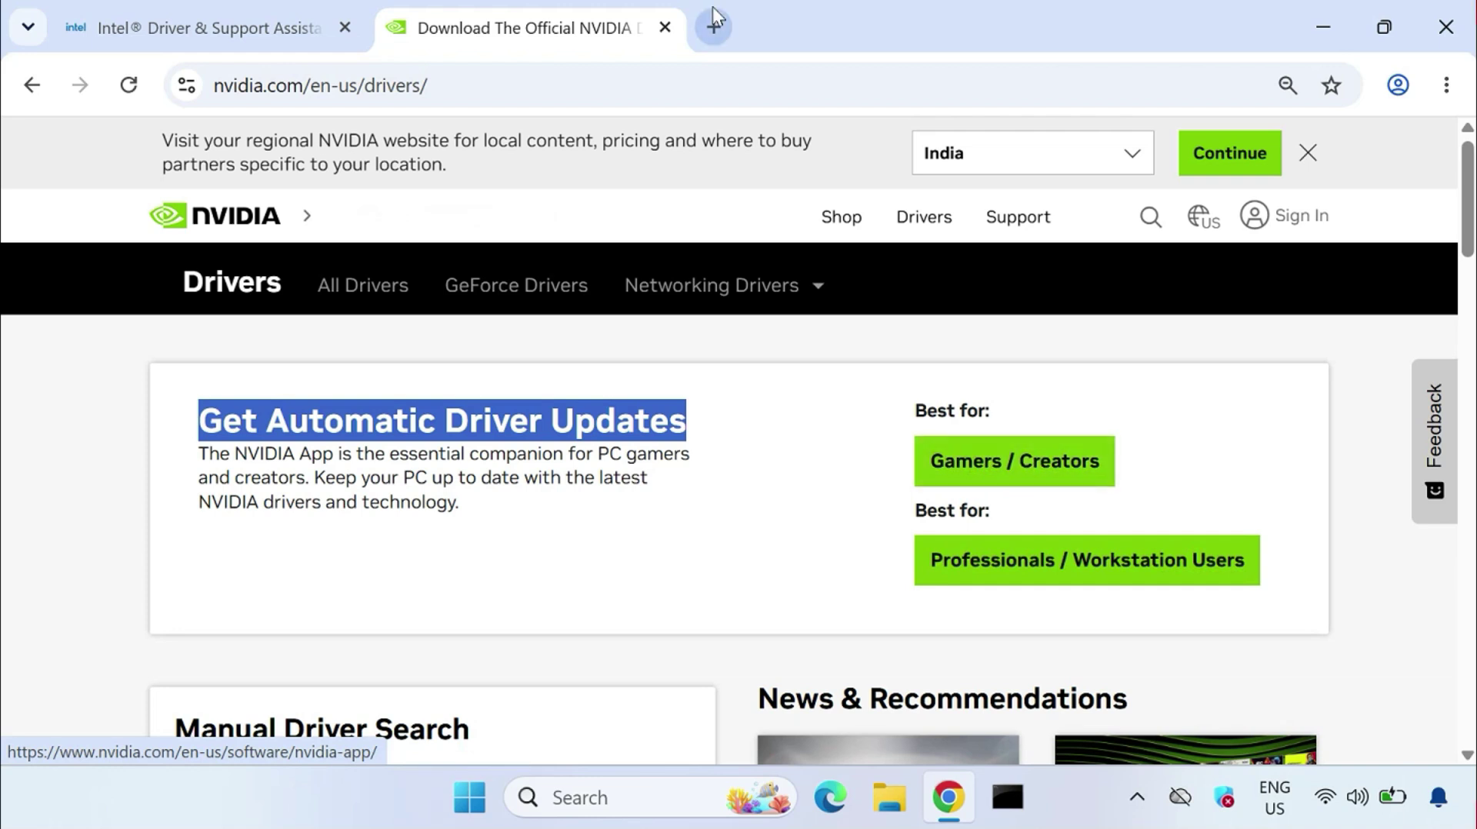
- Search for "amd drivers" in a new tab and open AMD's Drivers and Support for Processors and Graphics page
click(714, 27)
text(amd)
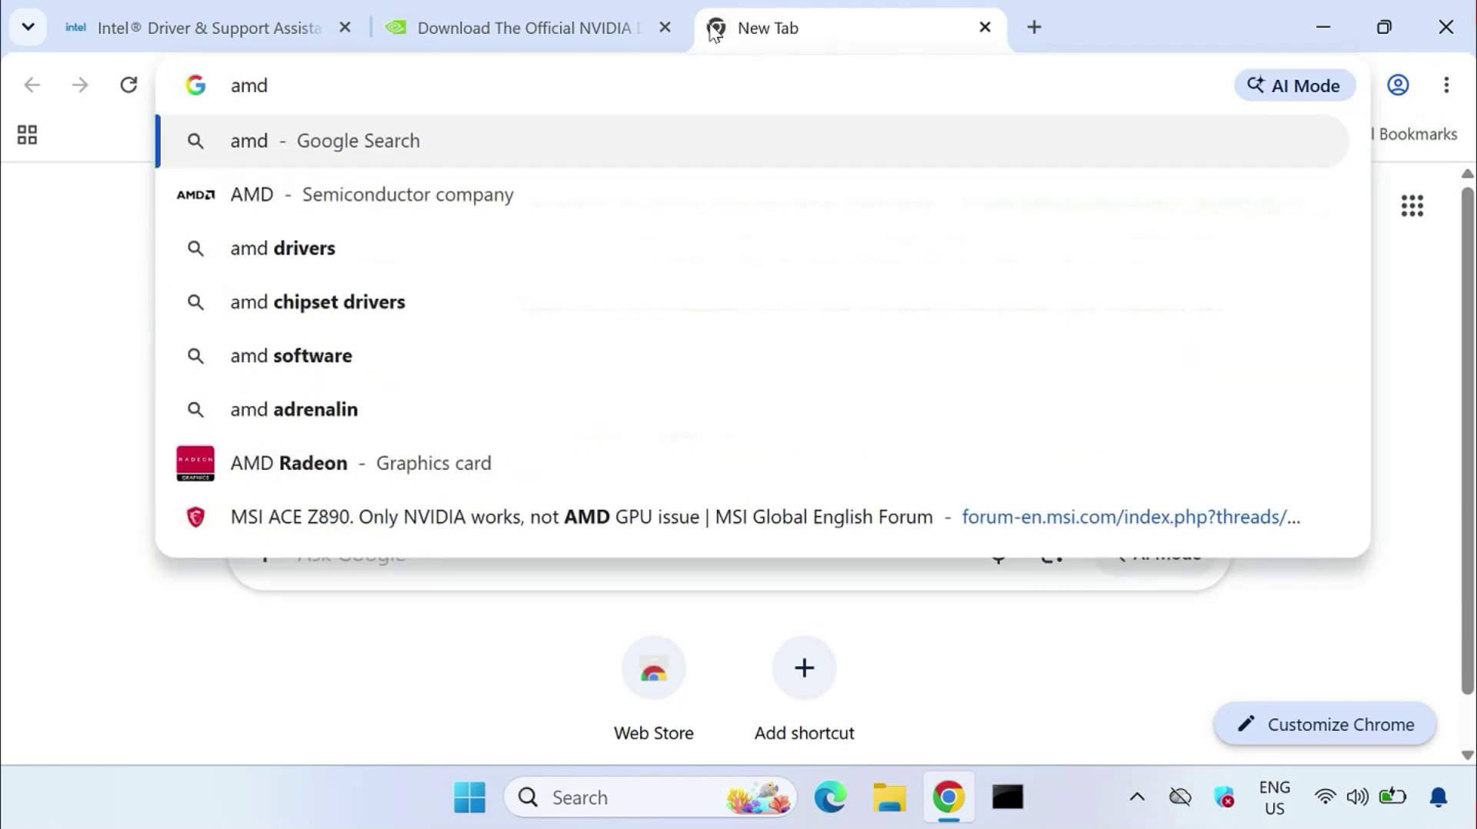
click(339, 254)
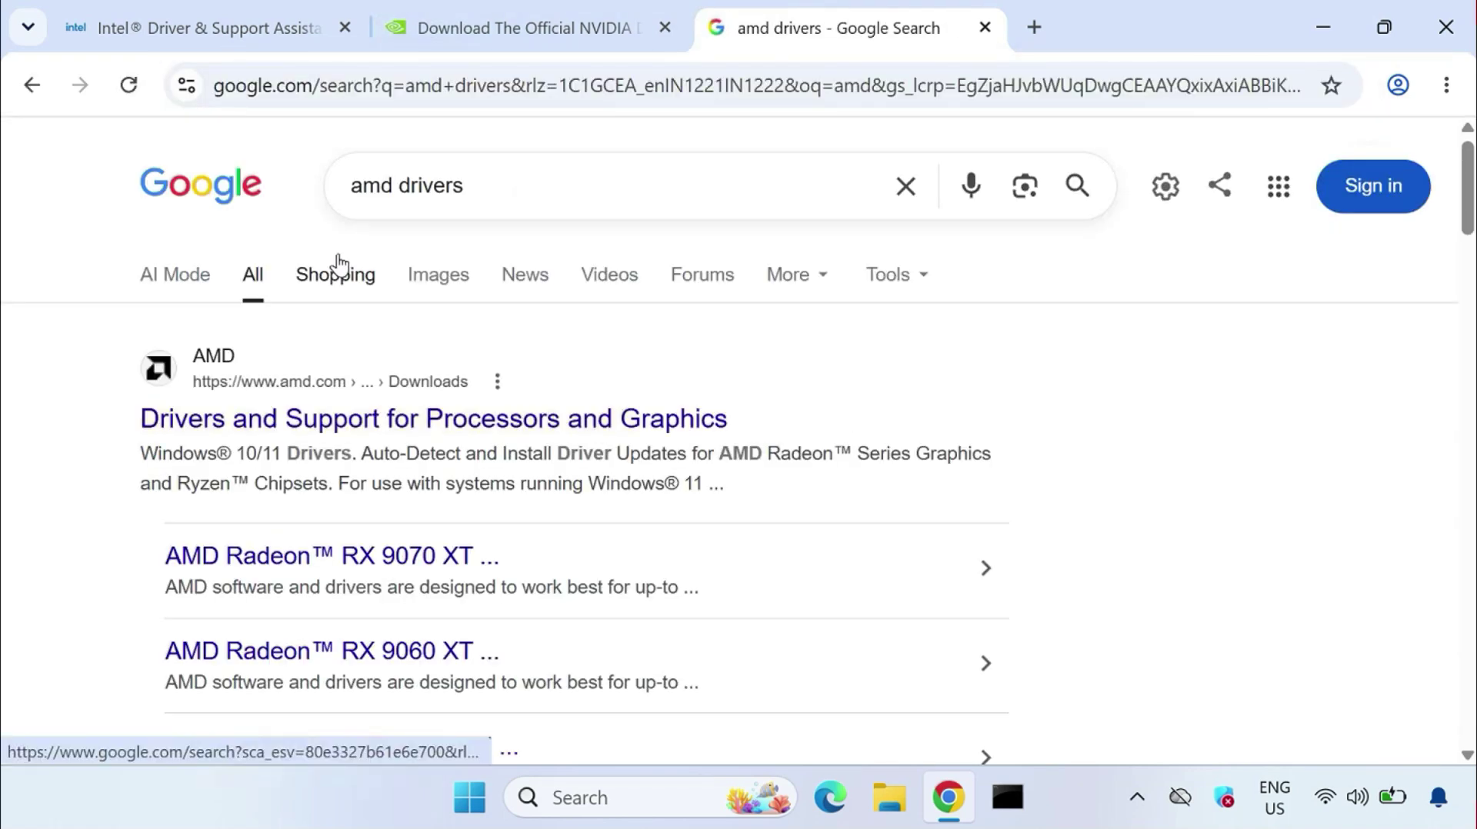
click(472, 424)
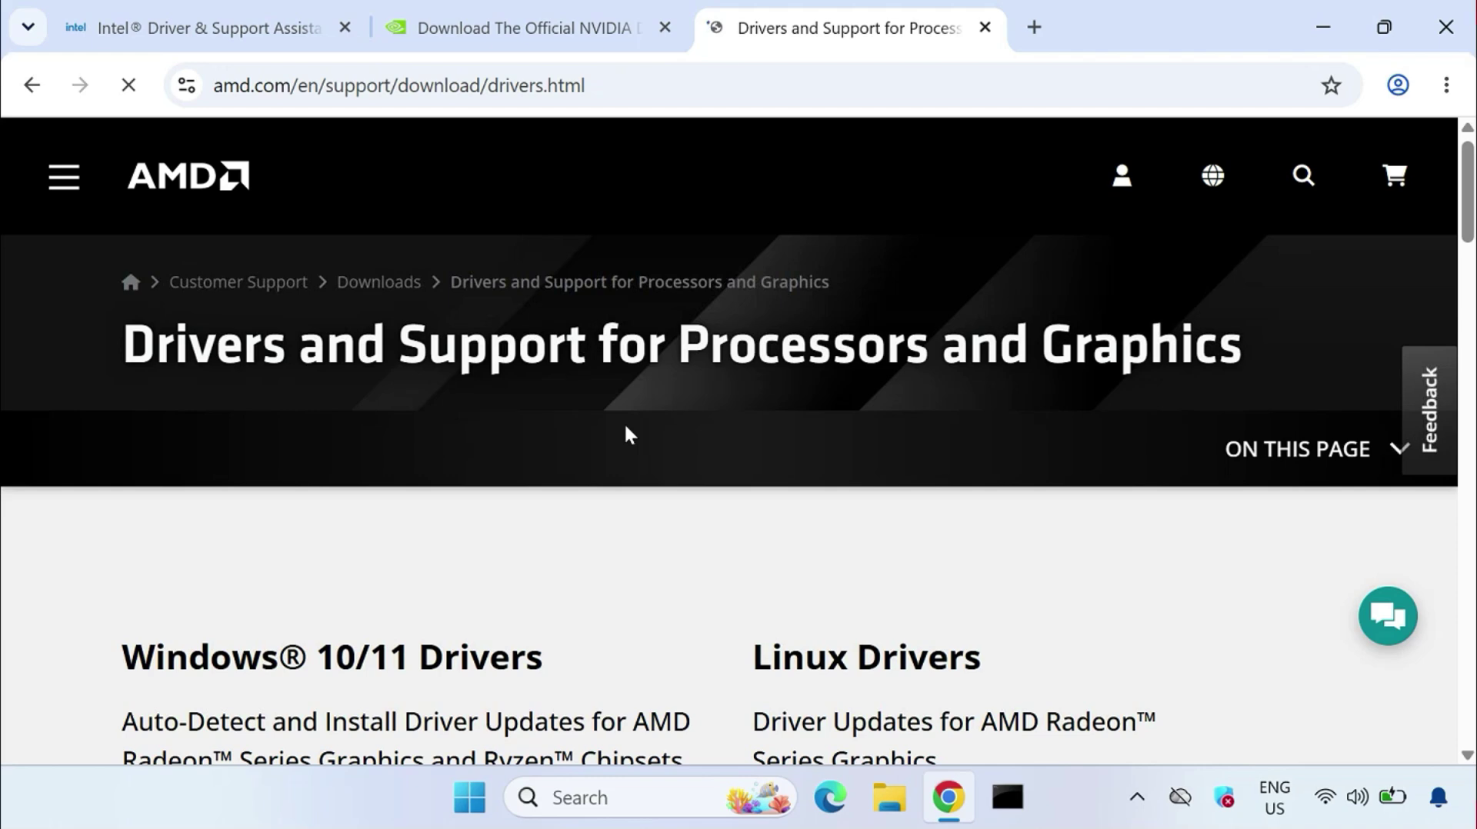
- Locate the Windows 10/11 Drivers section on the AMD page and examine its auto-detect and install description
scroll(625, 432, down, 3)
scroll(625, 432, down, 2)
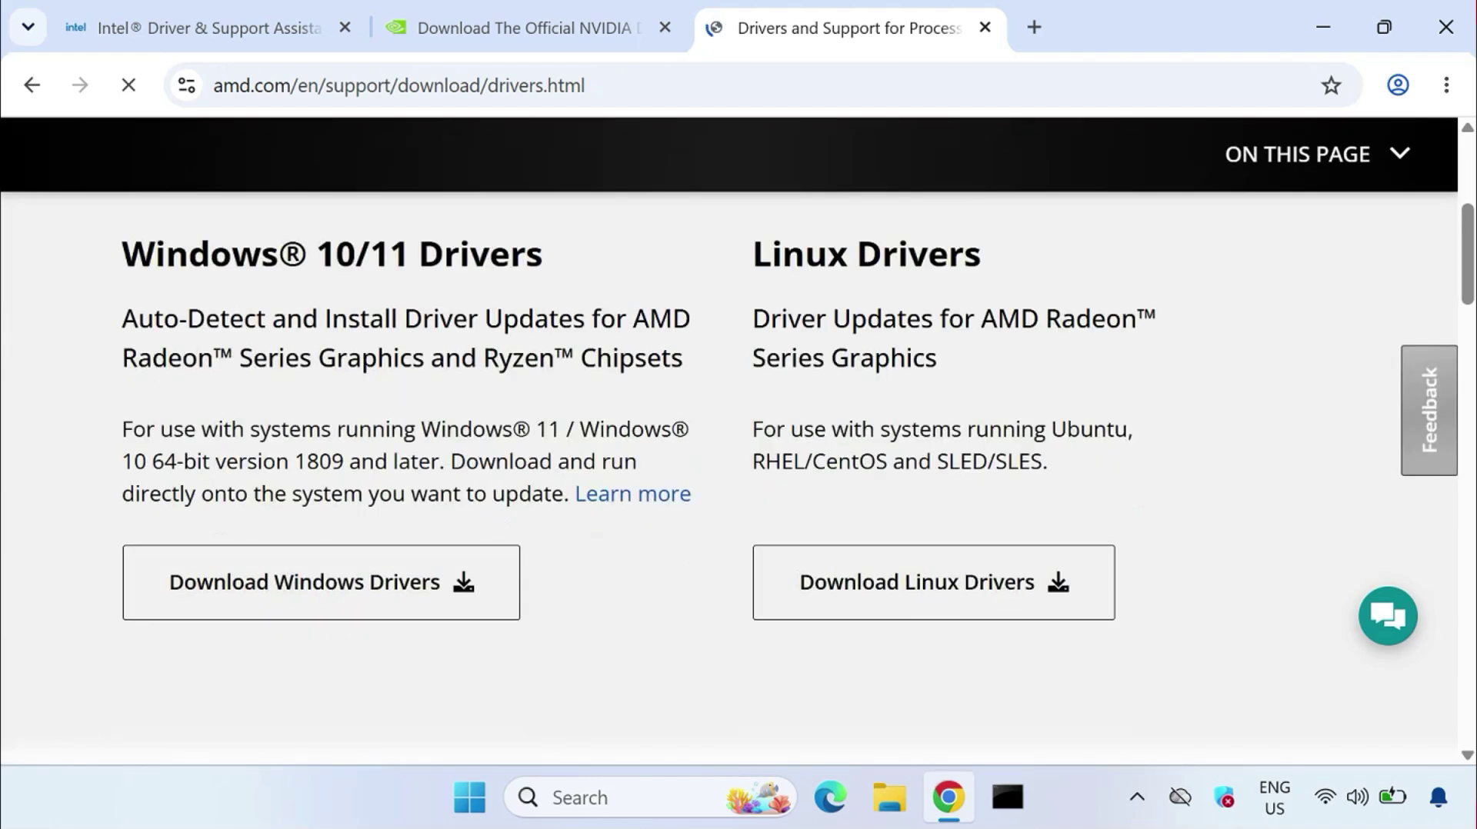
drag(123, 254, 526, 254)
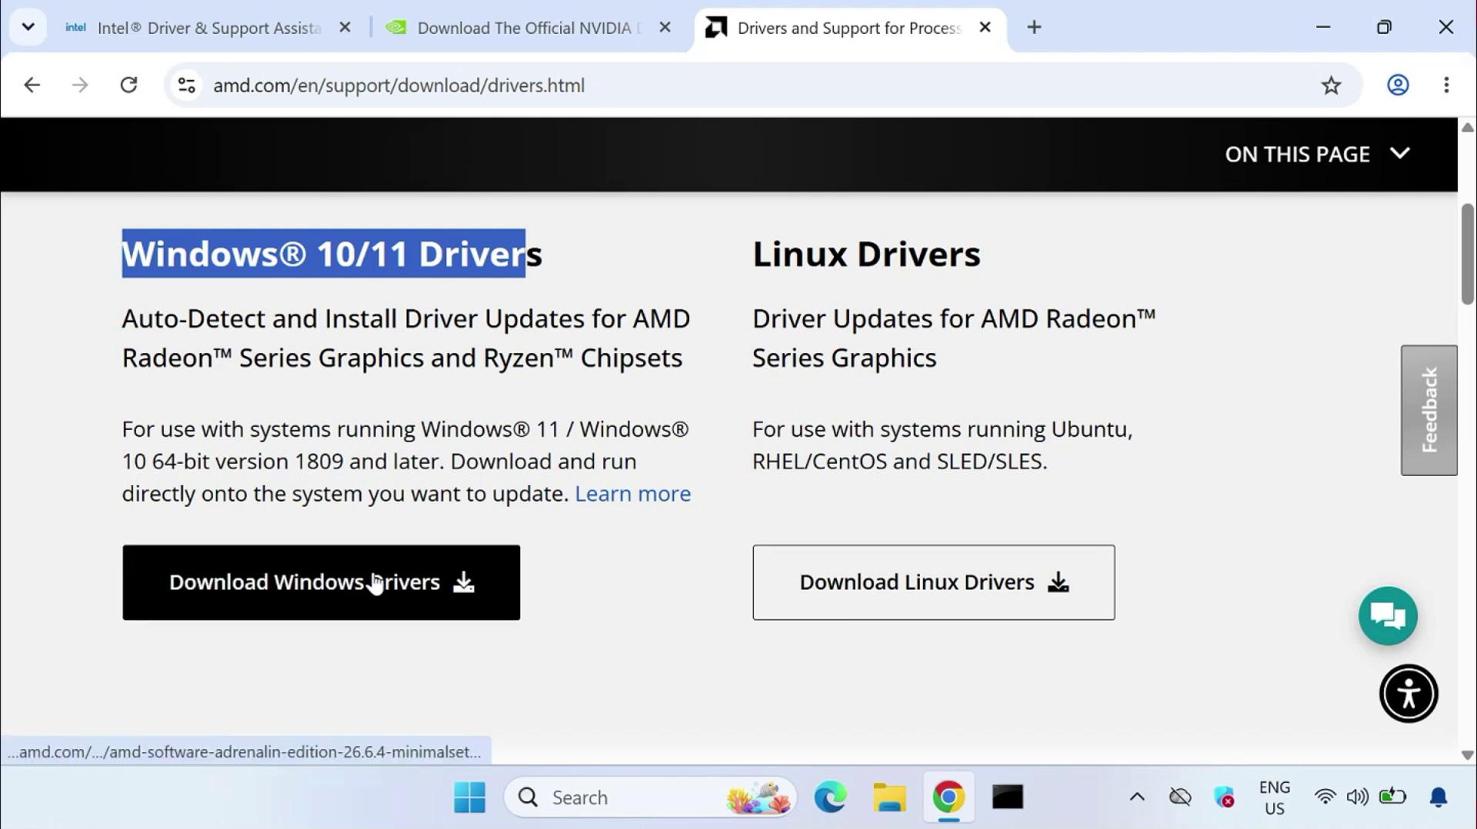
drag(123, 319, 693, 369)
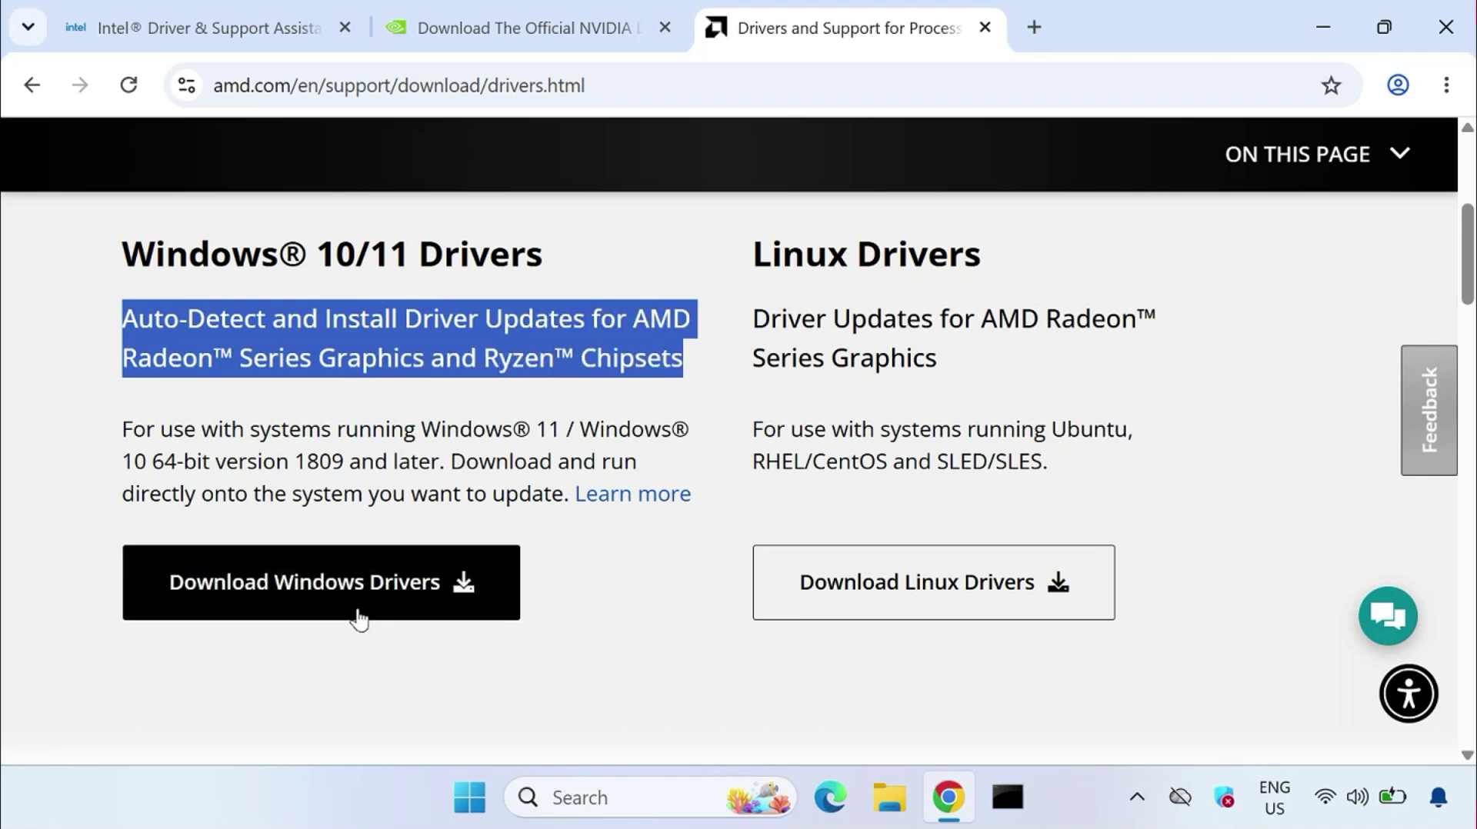